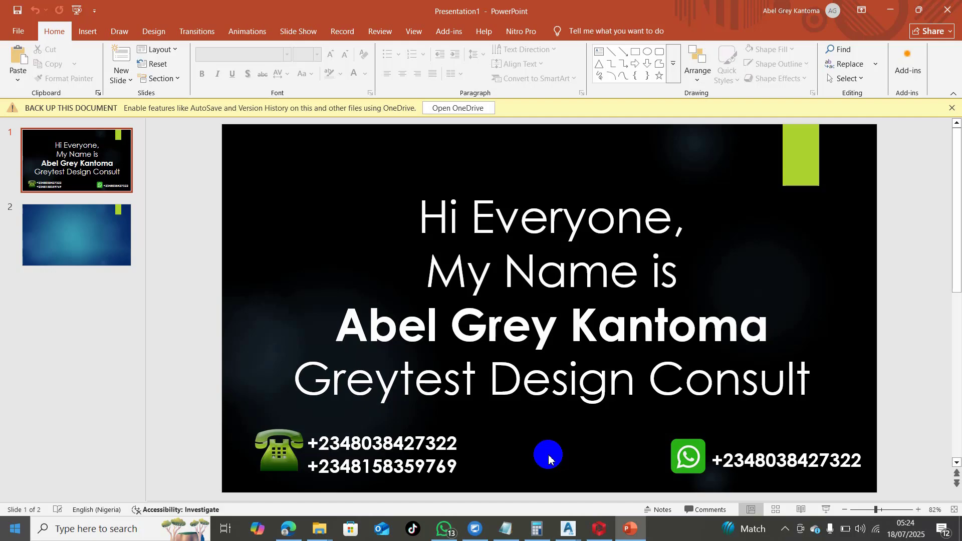
Step: Switch to ProtaStructure and create a new project with code STAIRCASE from the United Kingdom (BS Code) template
click(596, 532)
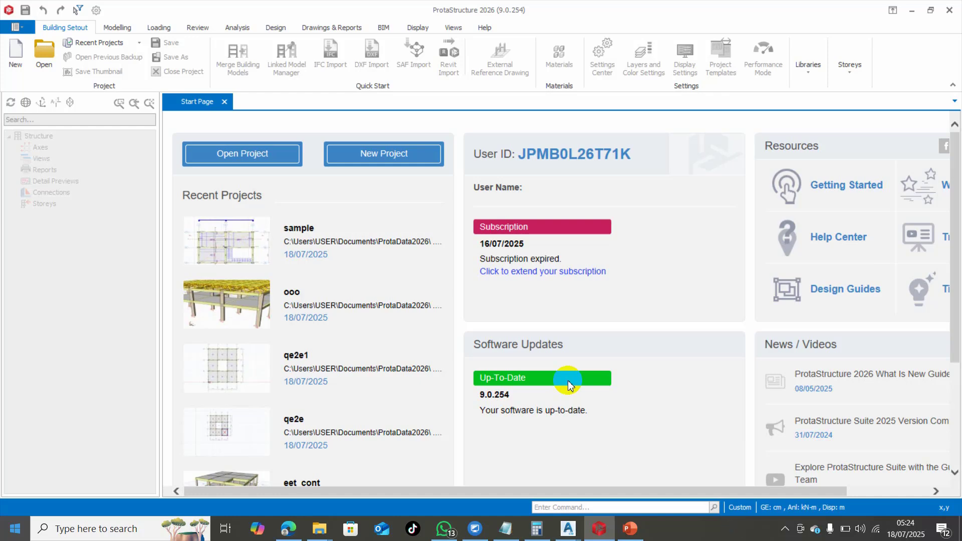
click(396, 154)
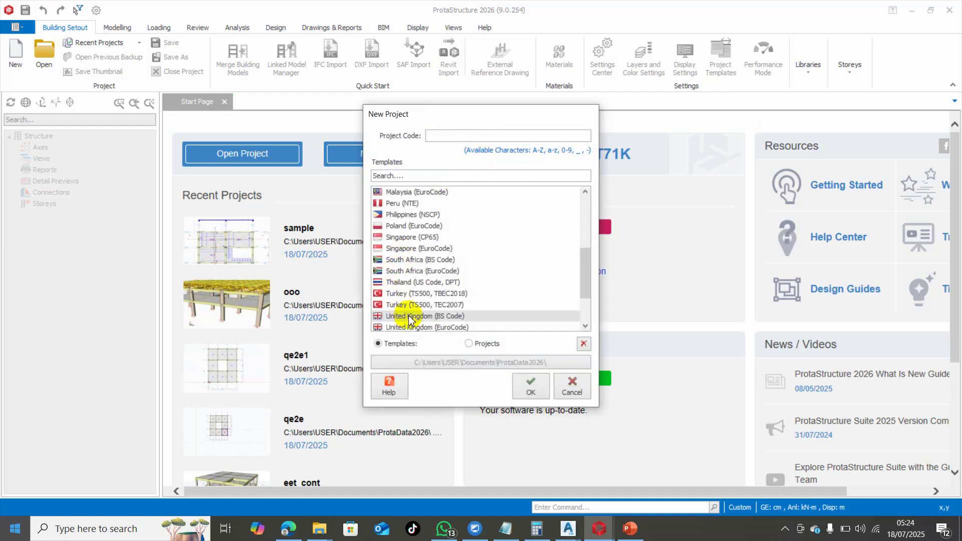
click(476, 137)
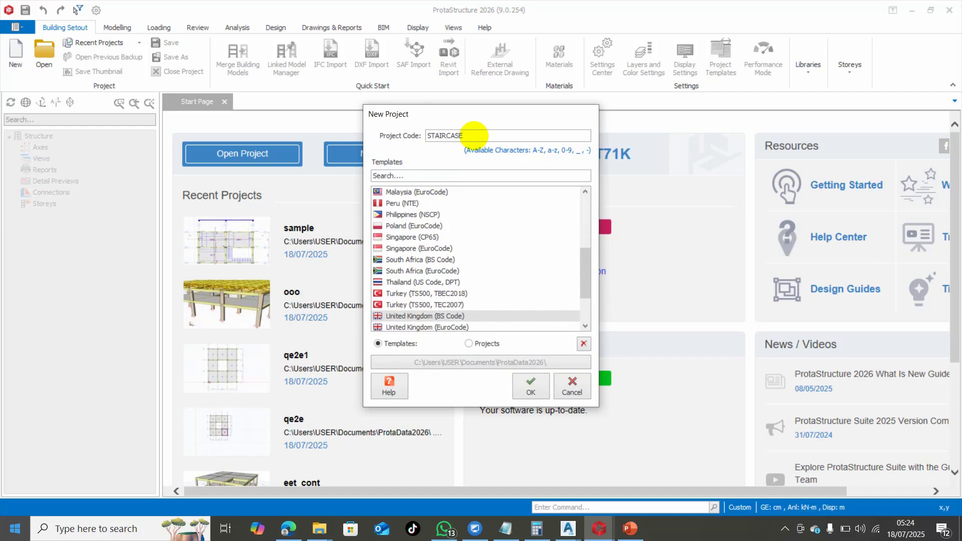
click(530, 385)
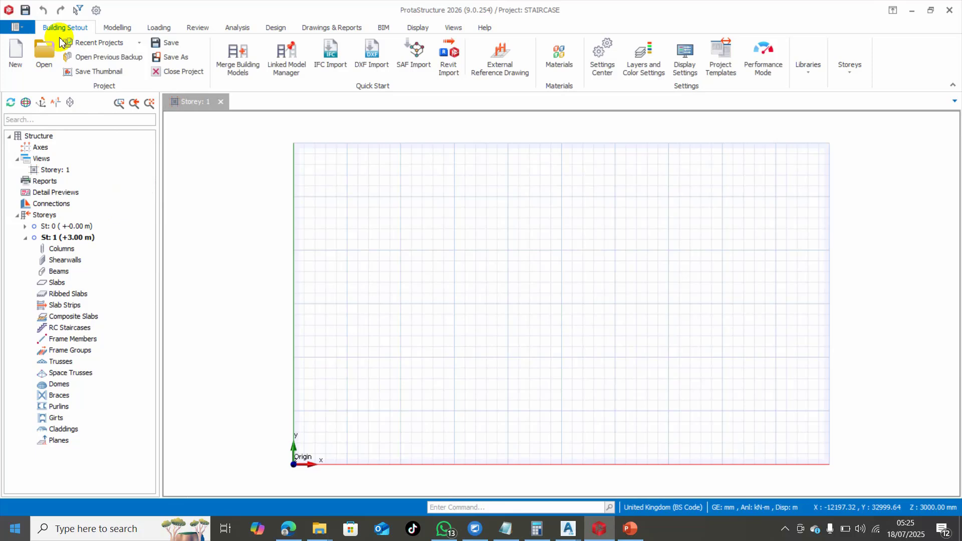
Step: Generate an orthogonal axis grid with 5000*3 spacing in both directions, its reference point at about x 15211 mm, y 17279 mm
click(117, 27)
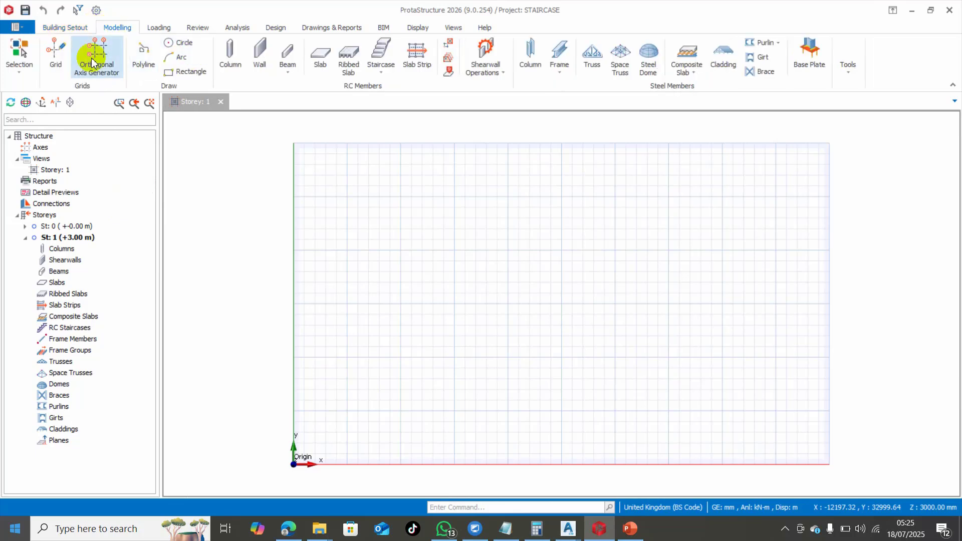
click(397, 266)
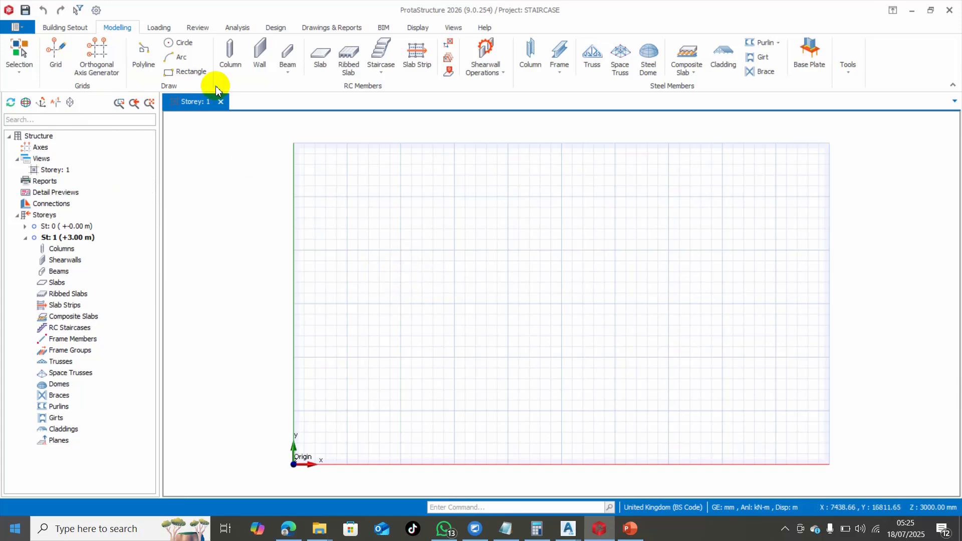
click(93, 55)
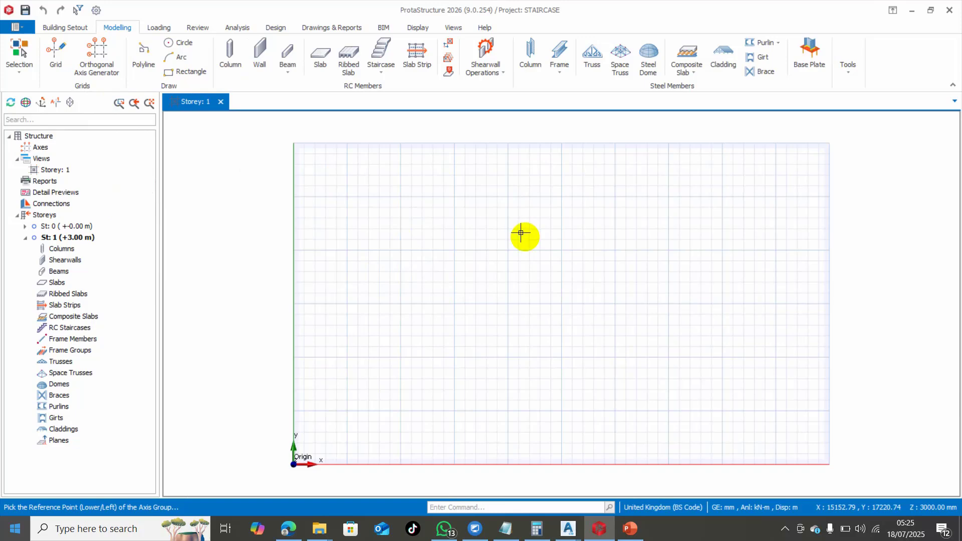
click(520, 234)
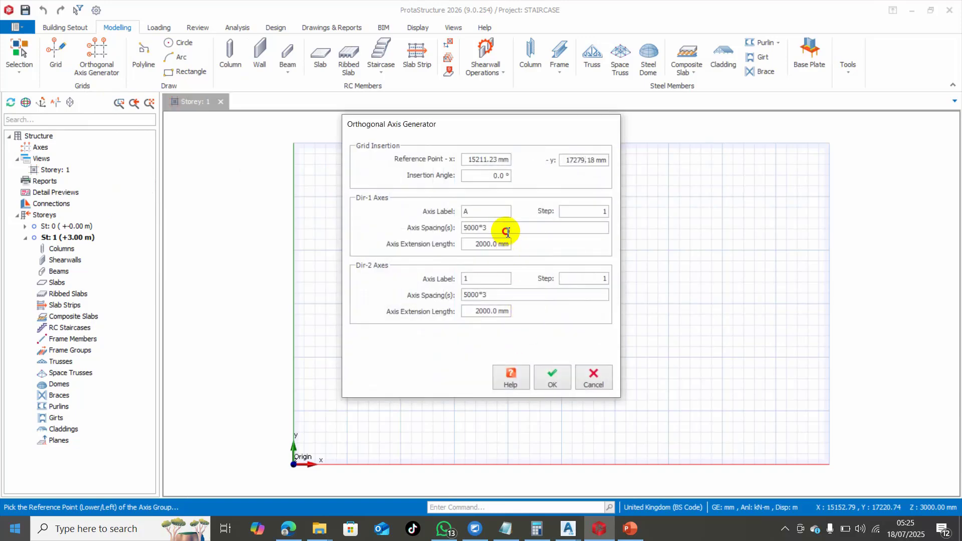
click(508, 232)
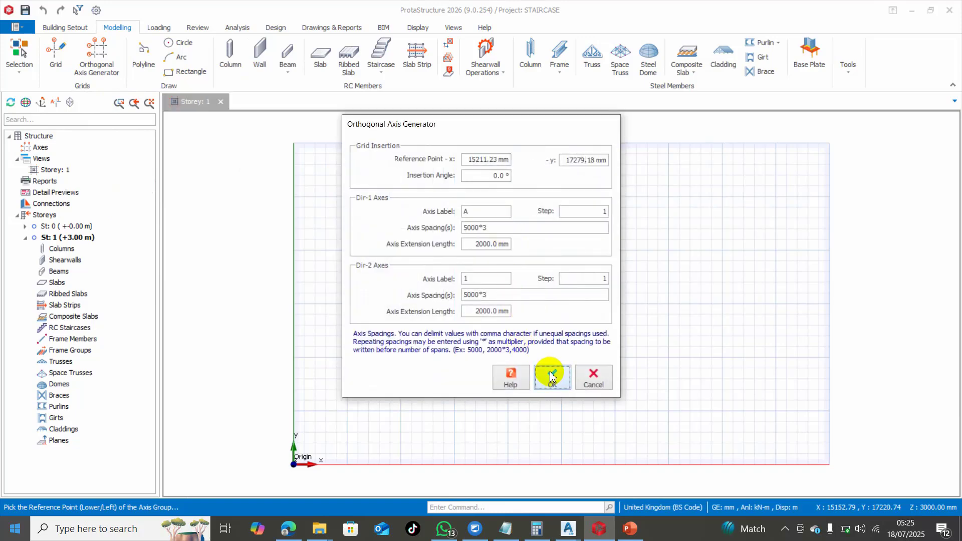
click(551, 377)
scroll(481, 206, up, 2)
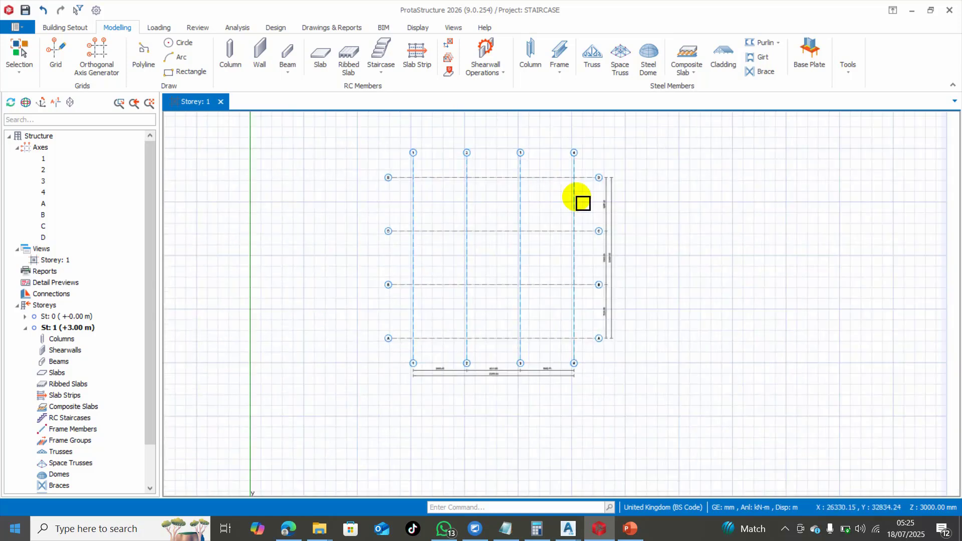
scroll(582, 203, up, 1)
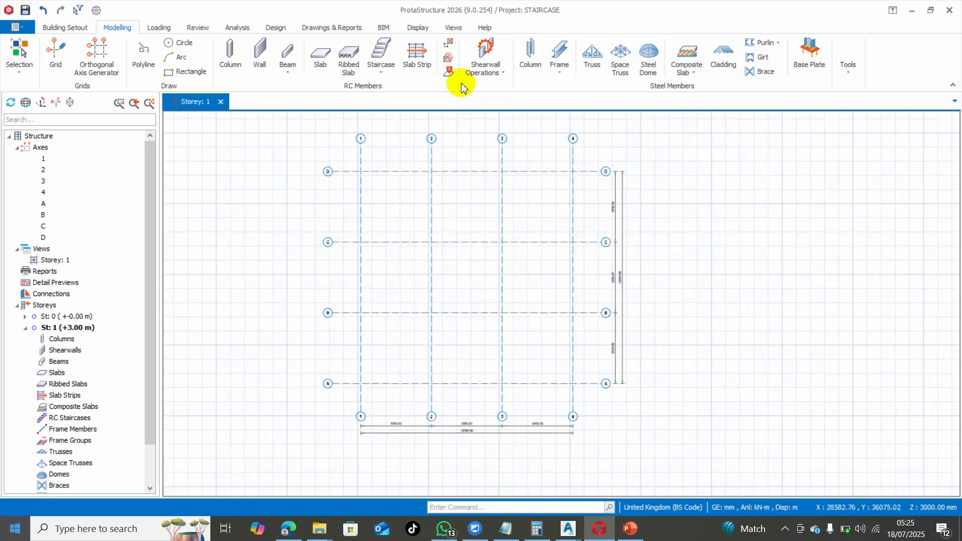
Step: Insert 500 x 250 mm concrete columns at all axis intersections from D1 to A4
click(378, 75)
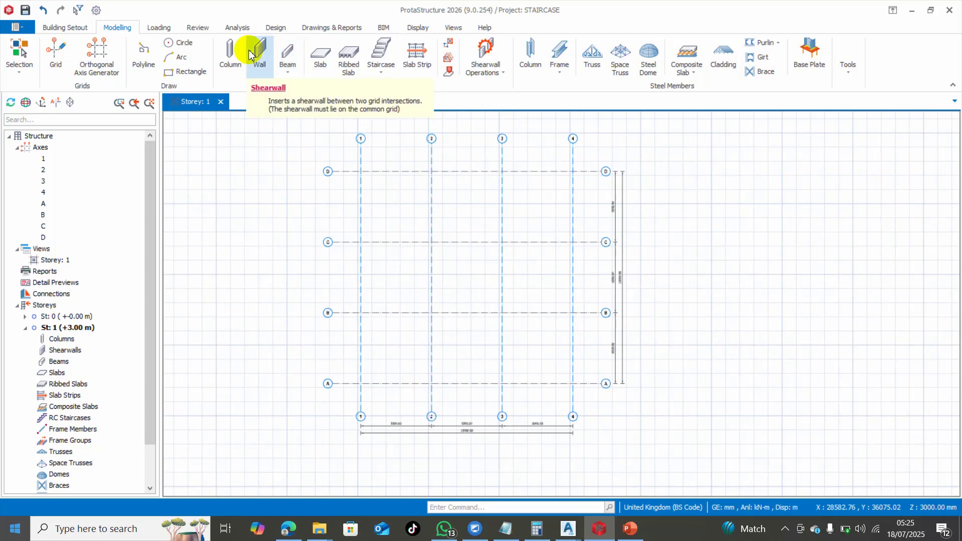
click(229, 53)
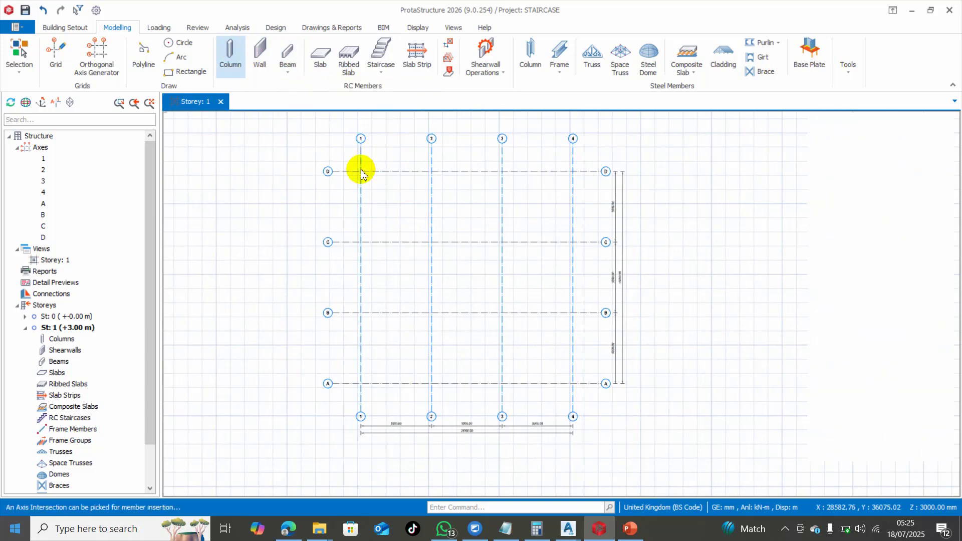
click(346, 161)
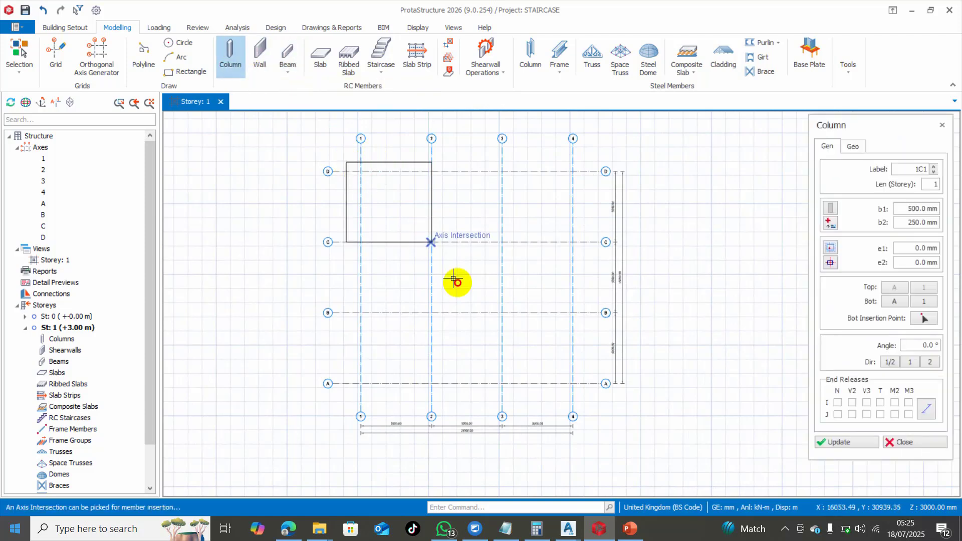
click(579, 396)
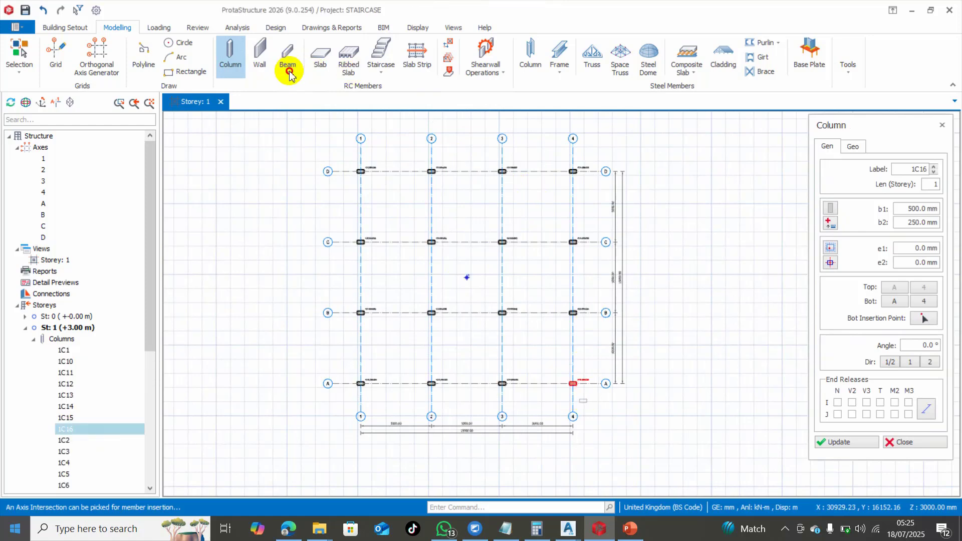
Step: Insert normal 250 x 500 mm concrete beams along all axes between the columns
click(120, 28)
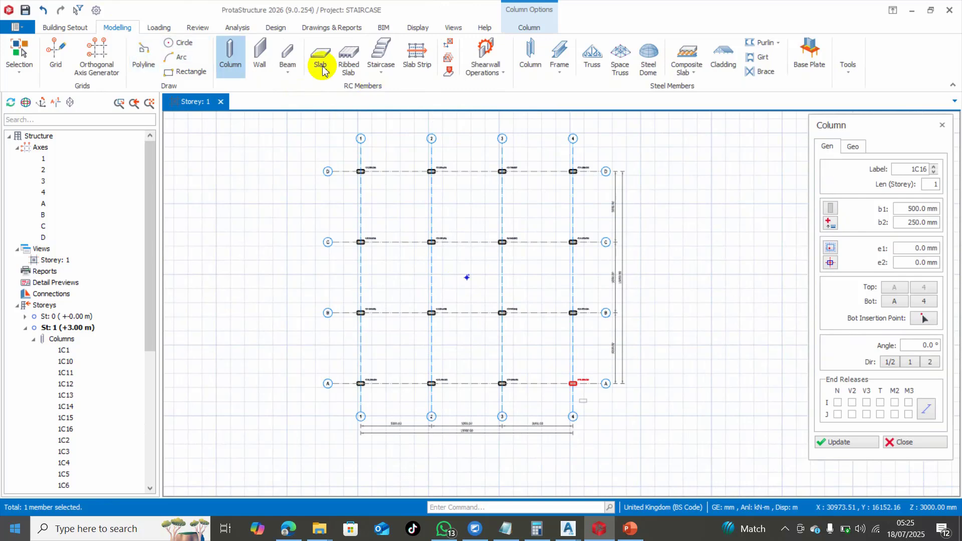
click(287, 59)
click(320, 86)
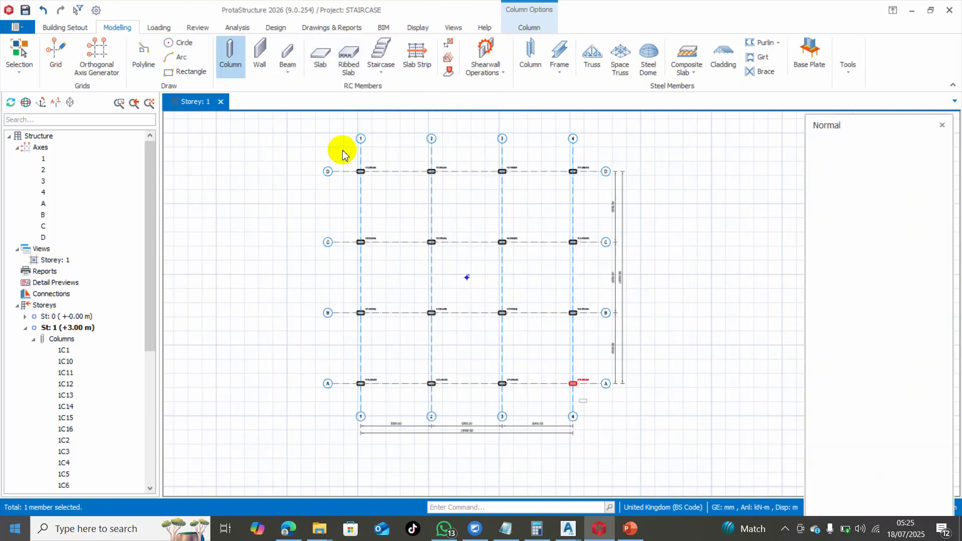
click(342, 152)
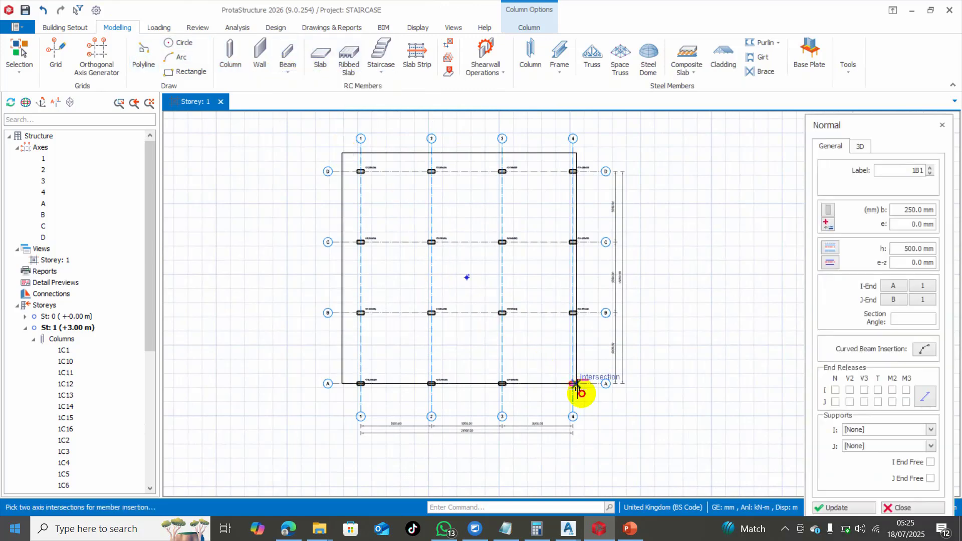
click(577, 291)
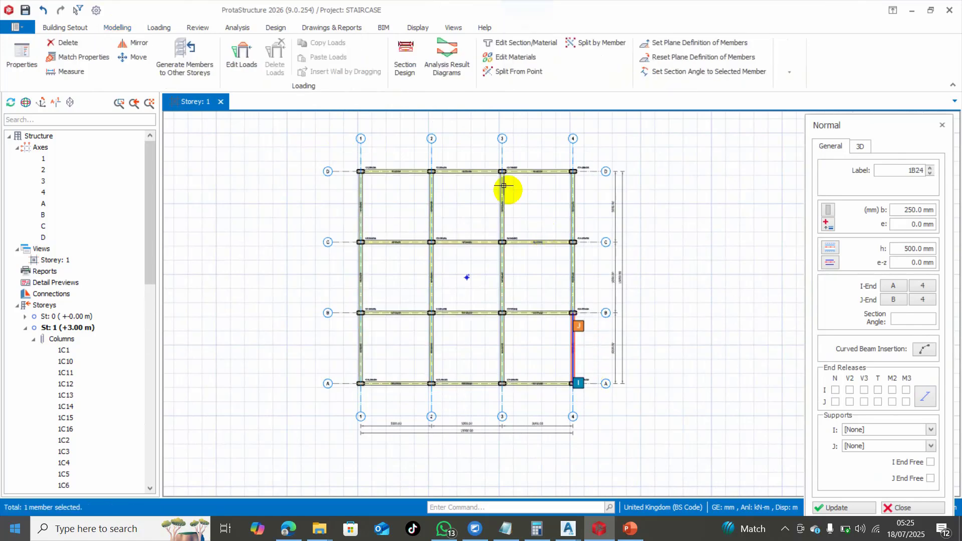
Step: Start inserting an RC staircase using N points and generate the dead and live load combinations with 1.4 G and 1.6 Q coefficients
click(117, 28)
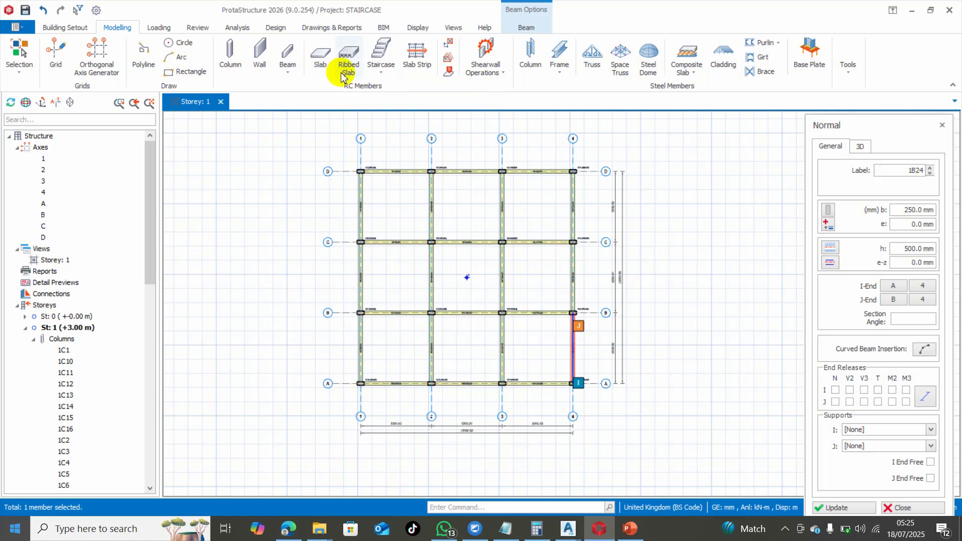
click(381, 63)
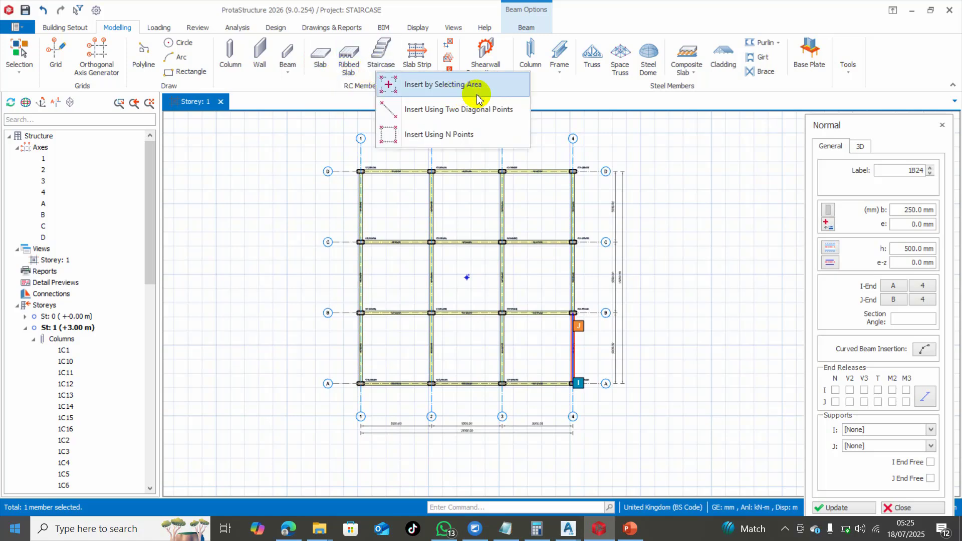
click(451, 138)
click(530, 308)
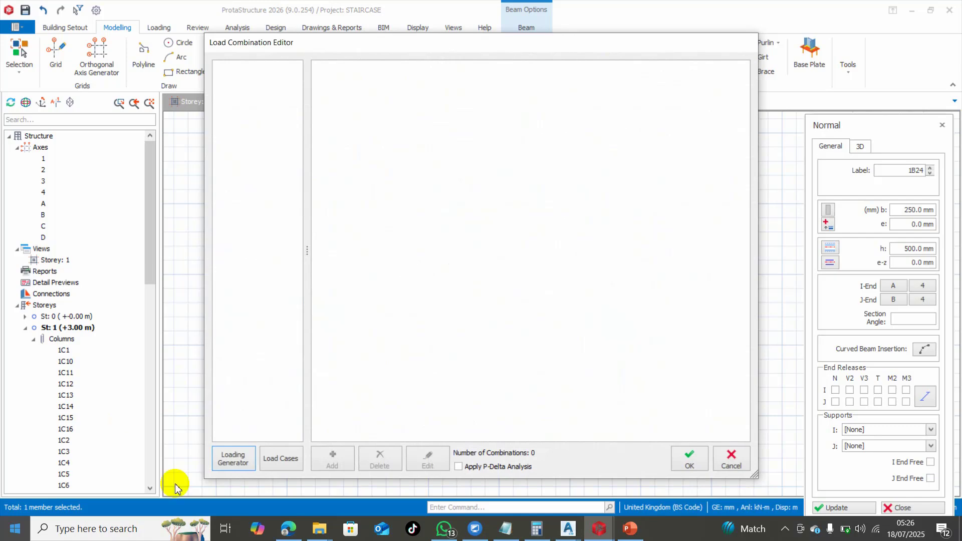
click(233, 456)
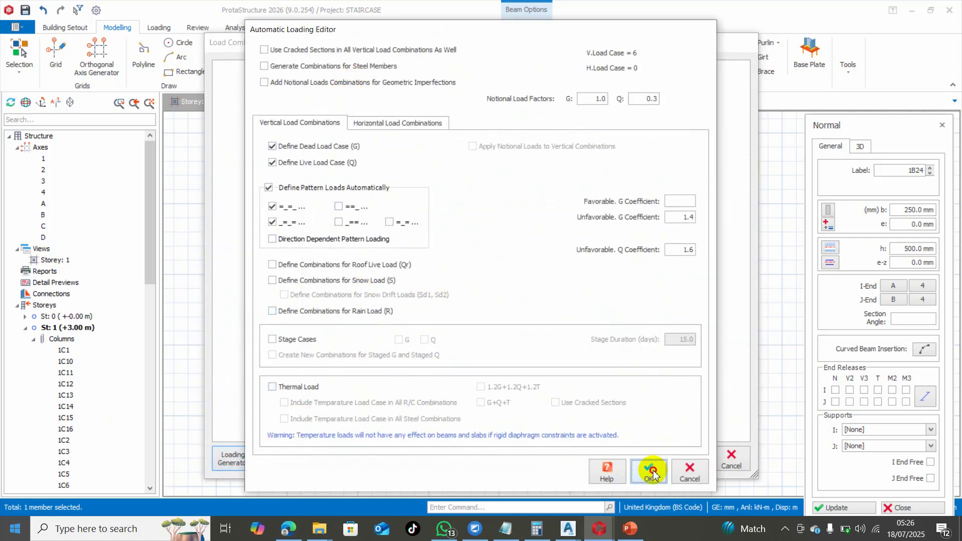
click(653, 474)
click(291, 457)
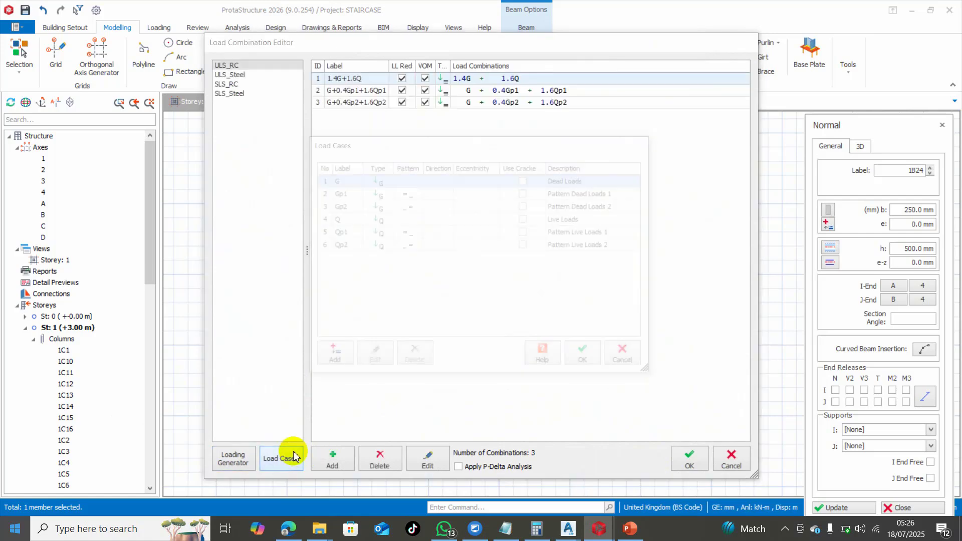
click(582, 355)
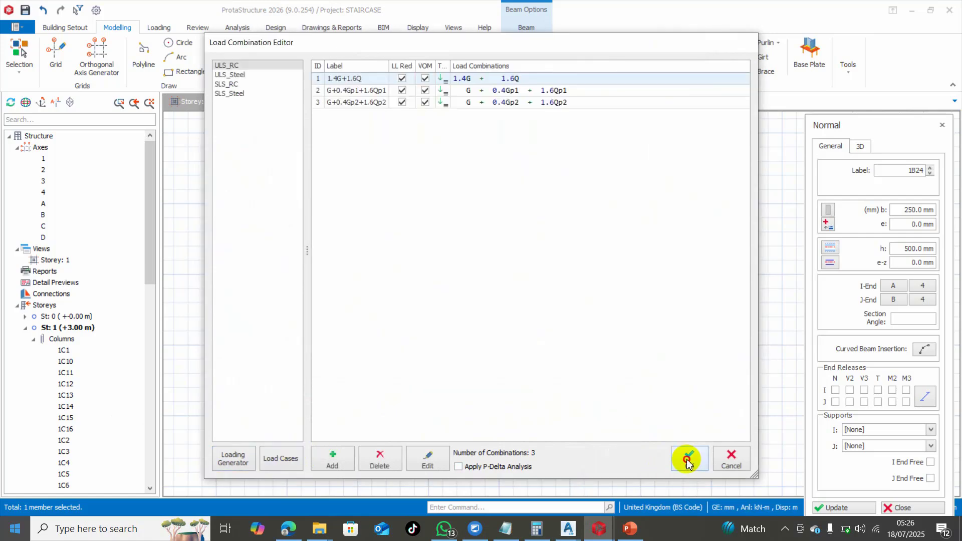
click(689, 460)
Step: Outline the staircase area through the axis intersections D1, D2, C2 and C1, closing it at D1
scroll(356, 180, up, 3)
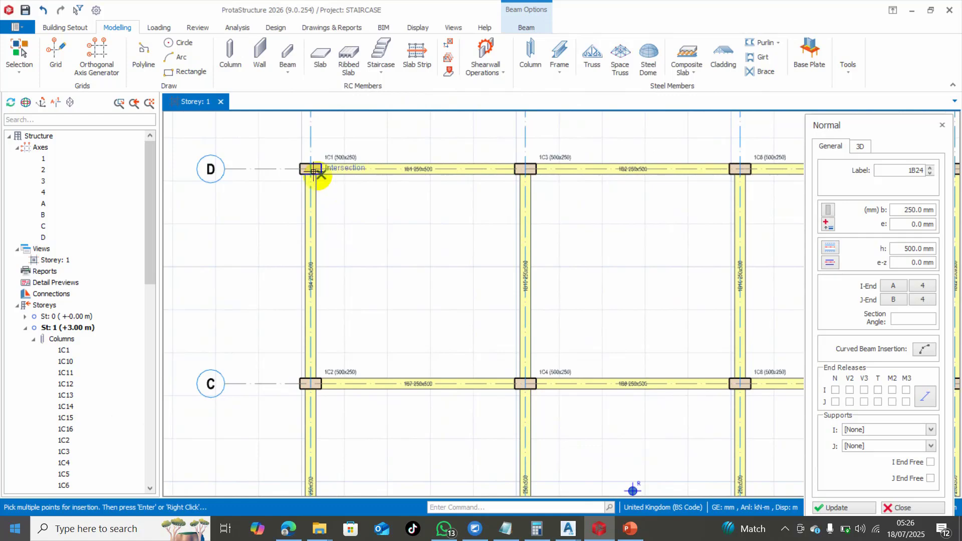
click(309, 167)
click(522, 167)
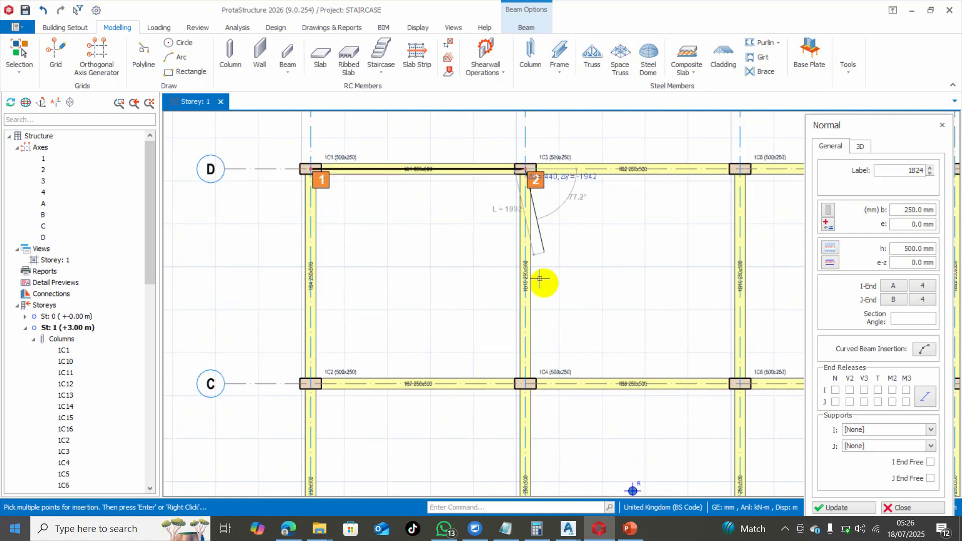
click(519, 378)
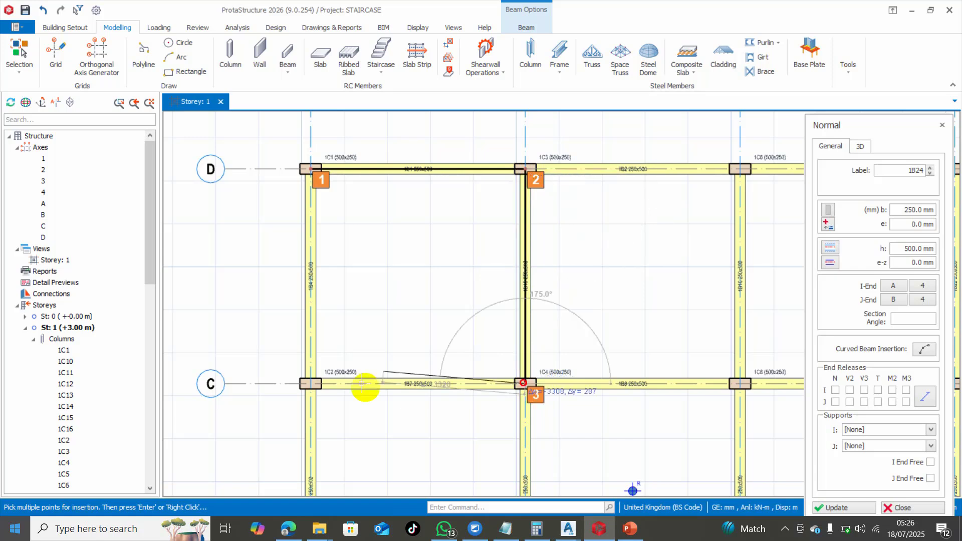
click(309, 381)
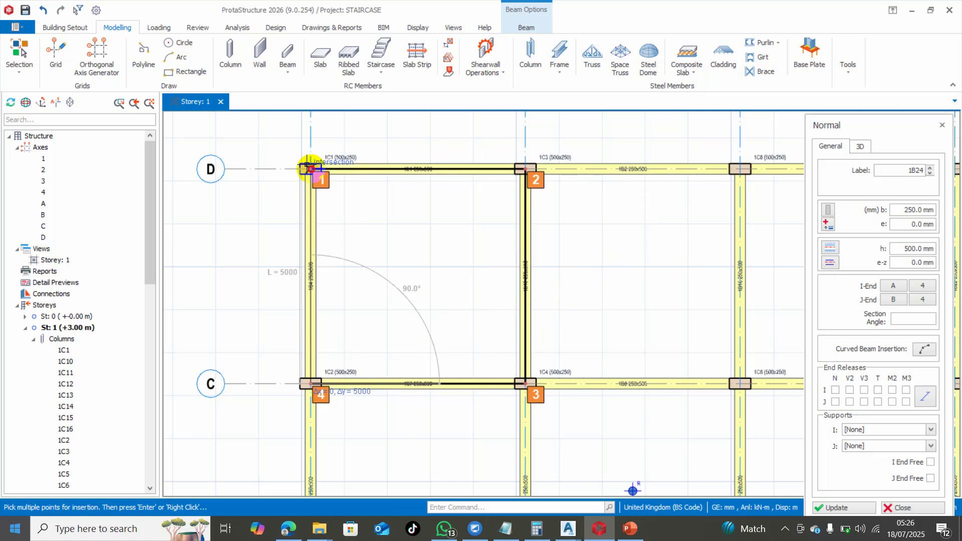
click(308, 168)
right_click(375, 299)
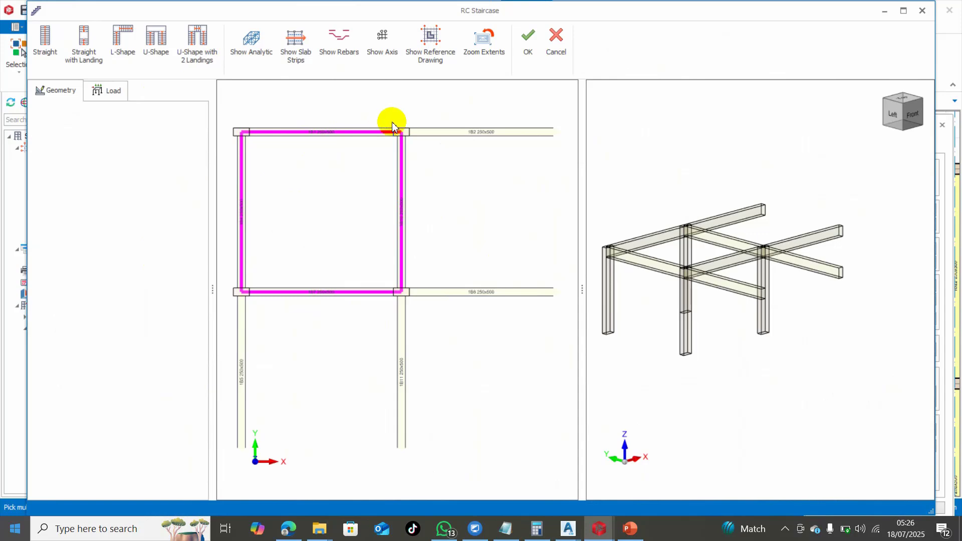
Step: Place a U-shape staircase with 2 landings through the outline corners D1, C1, C2 and D2
click(199, 44)
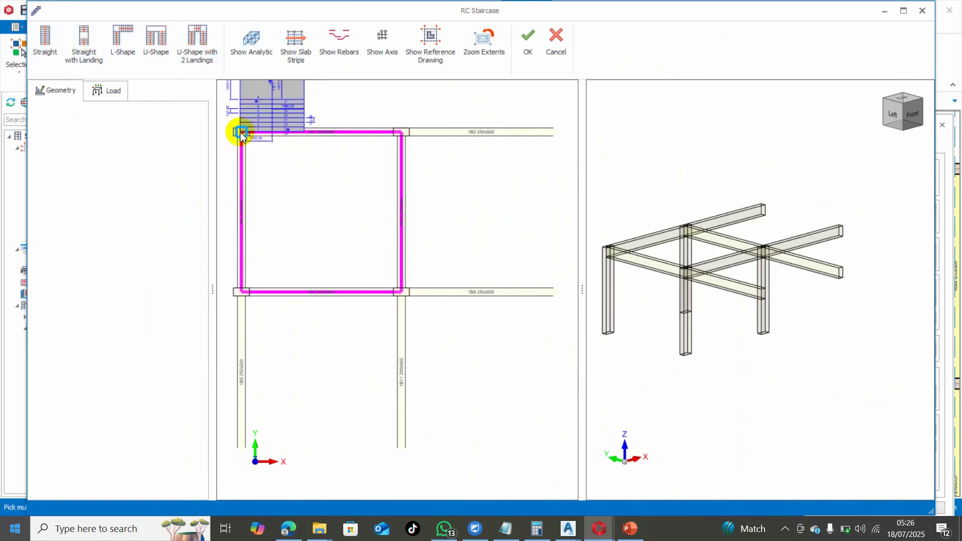
scroll(243, 135, up, 5)
scroll(246, 133, down, 6)
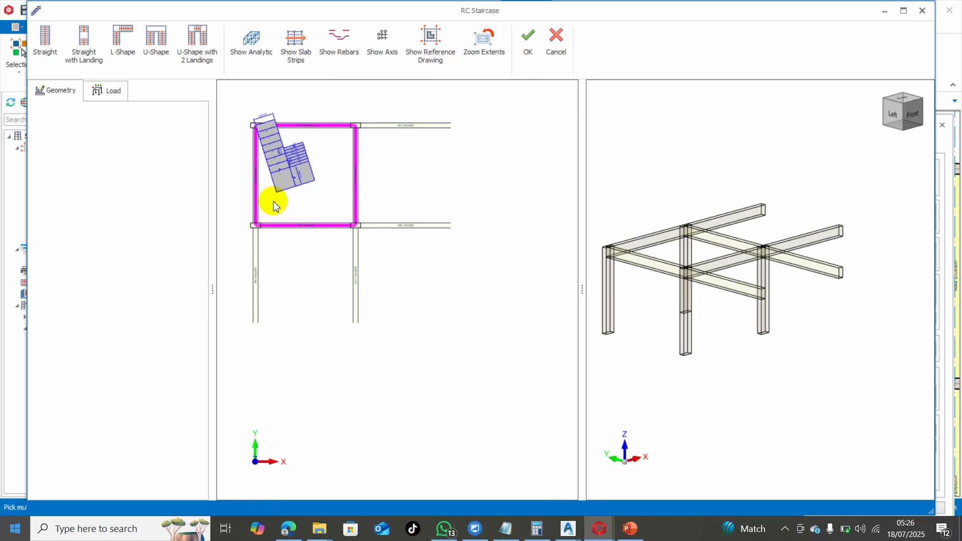
scroll(273, 200, up, 3)
scroll(264, 220, up, 2)
click(245, 234)
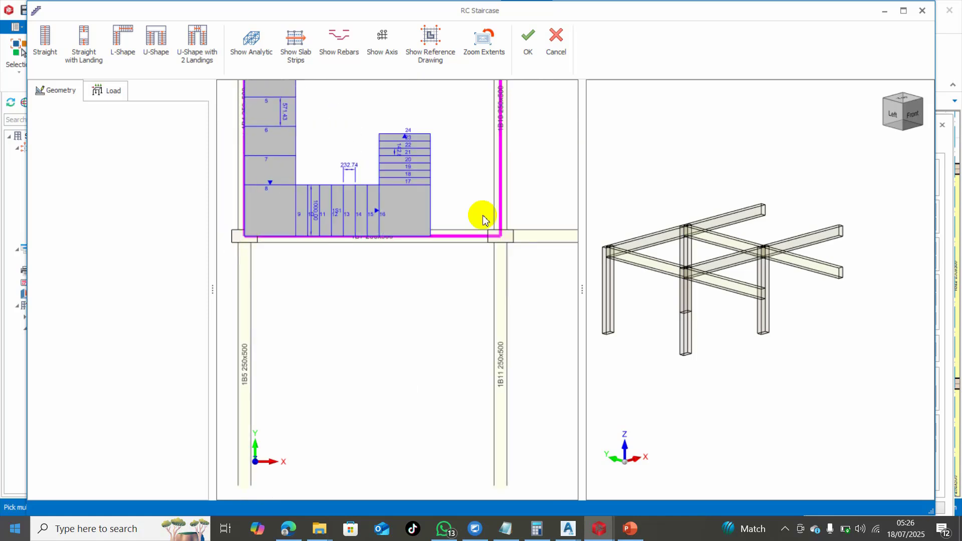
click(501, 240)
scroll(501, 240, down, 3)
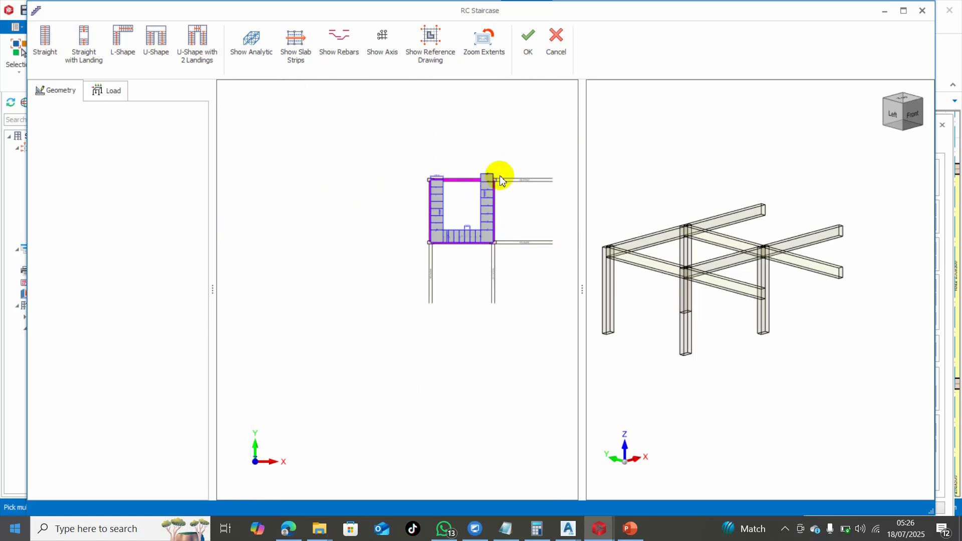
scroll(478, 193, up, 5)
scroll(478, 190, up, 2)
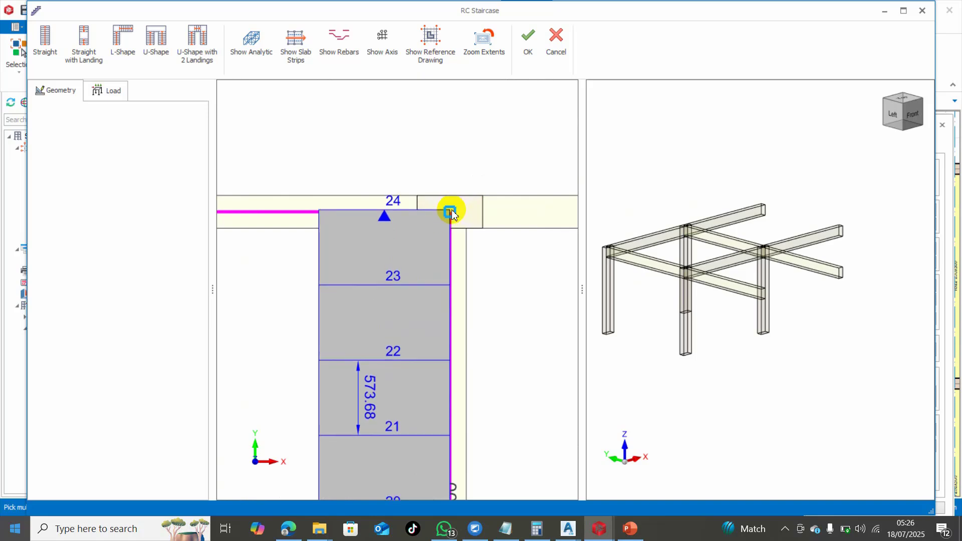
click(483, 183)
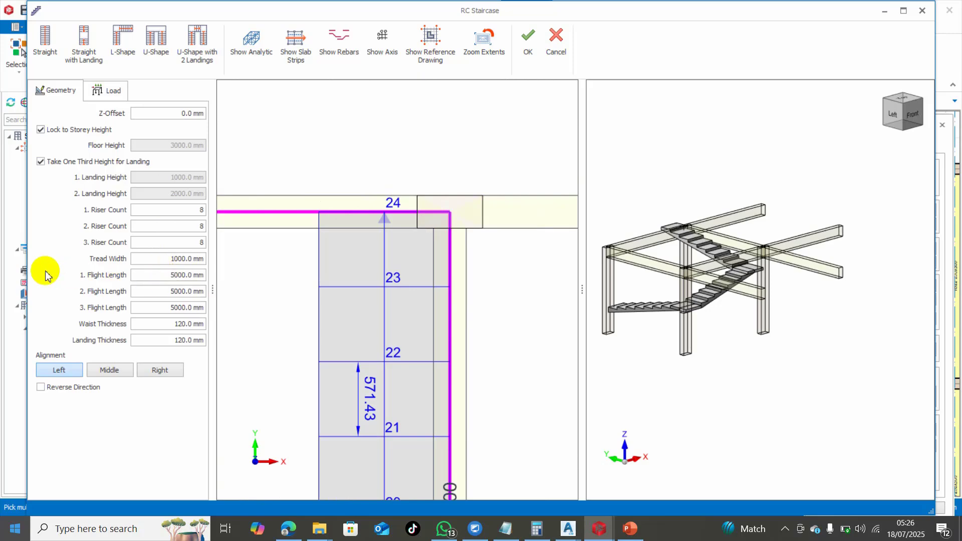
Step: Set the staircase's waist thickness and landing thickness to 150 mm and accept the staircase
scroll(462, 242, down, 5)
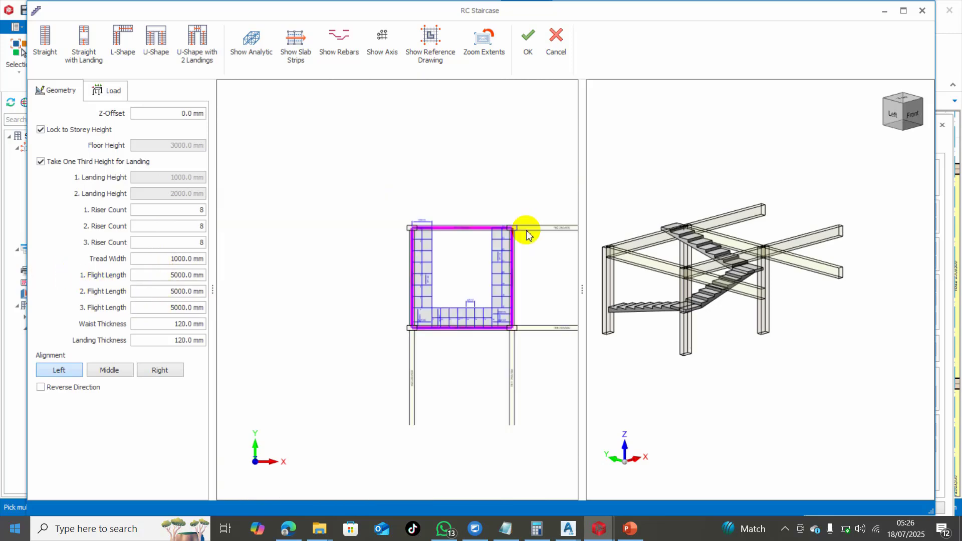
scroll(524, 237, up, 3)
scroll(279, 268, down, 3)
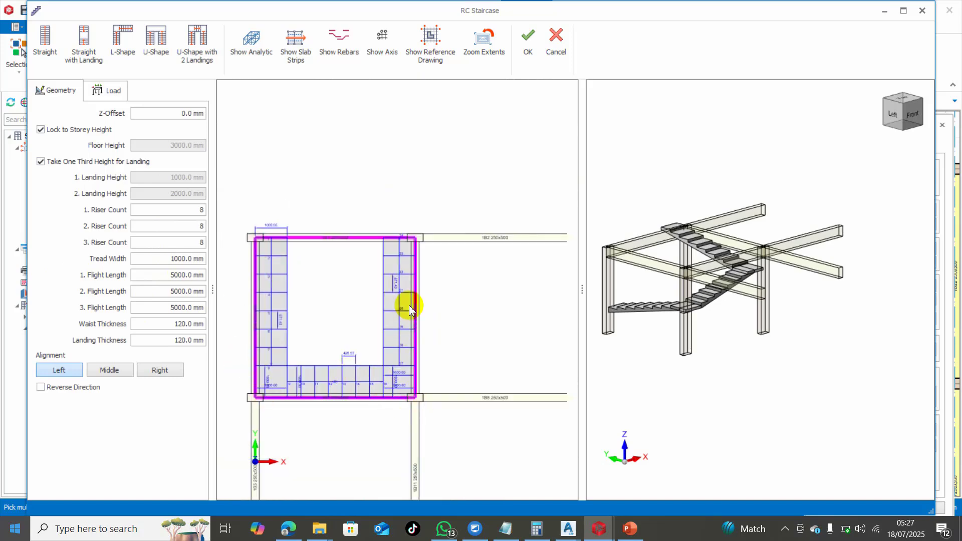
scroll(228, 221, up, 2)
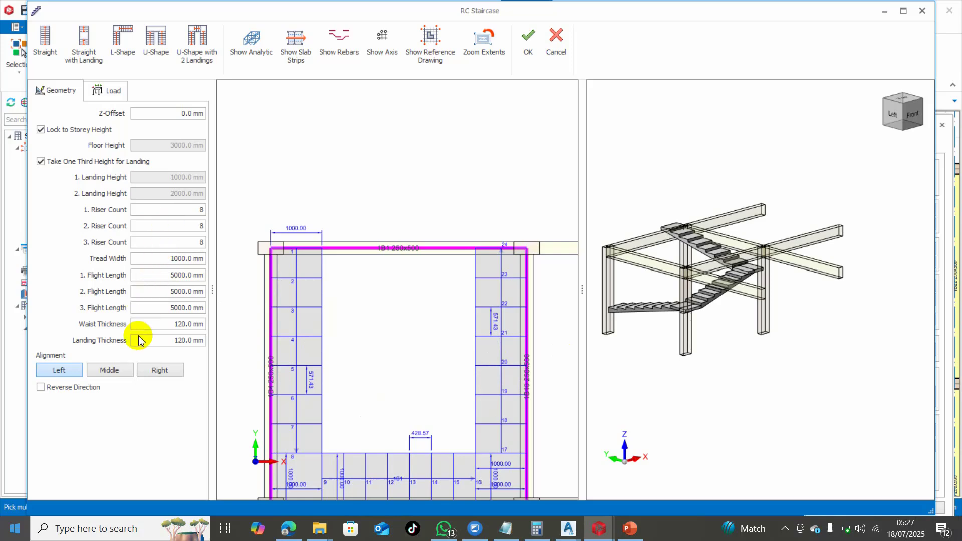
scroll(350, 373, down, 5)
scroll(398, 359, up, 3)
scroll(406, 367, up, 2)
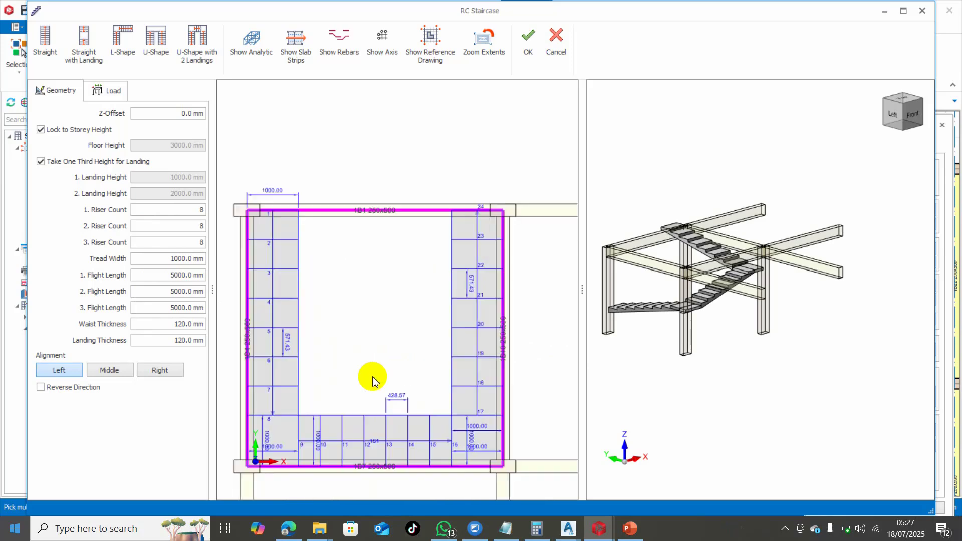
drag(163, 327, 223, 342)
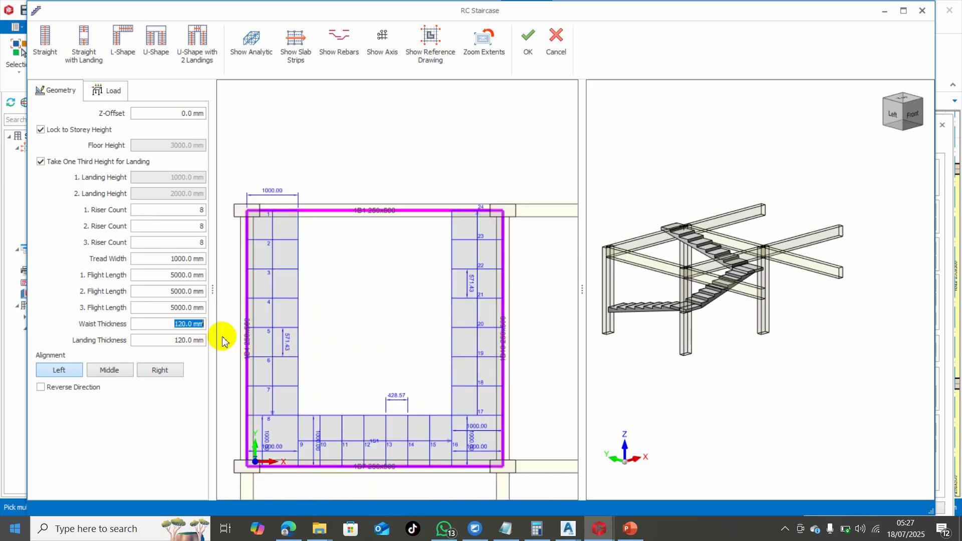
text(100)
key(Return)
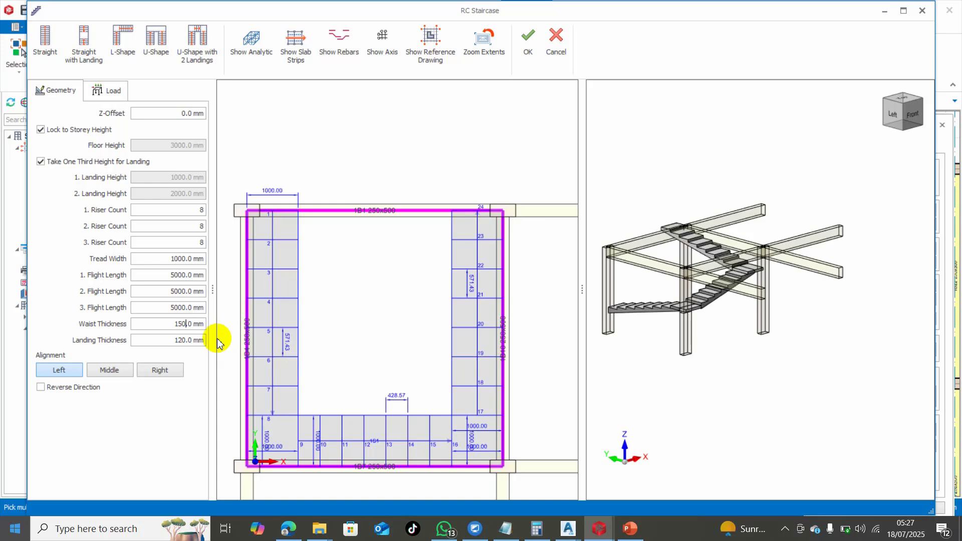
drag(169, 346, 204, 355)
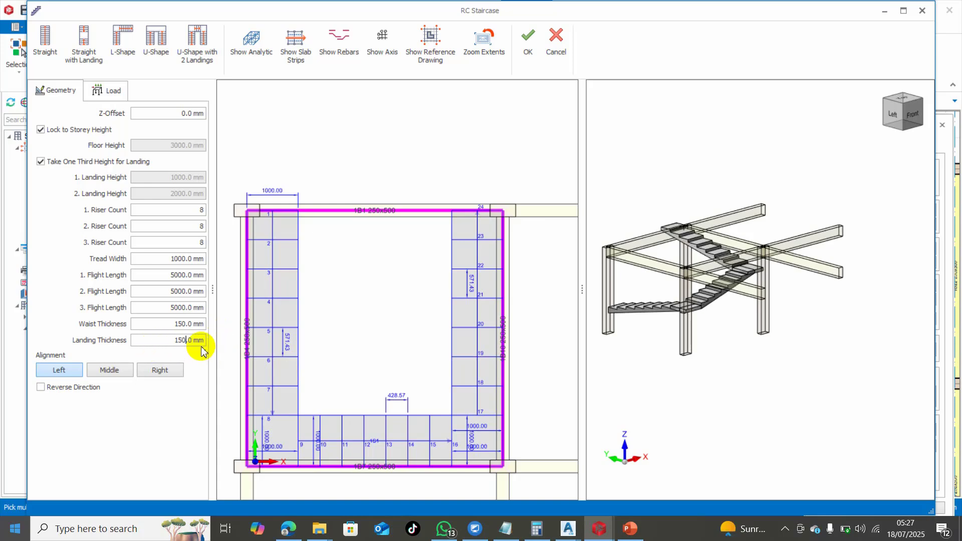
scroll(386, 300, down, 3)
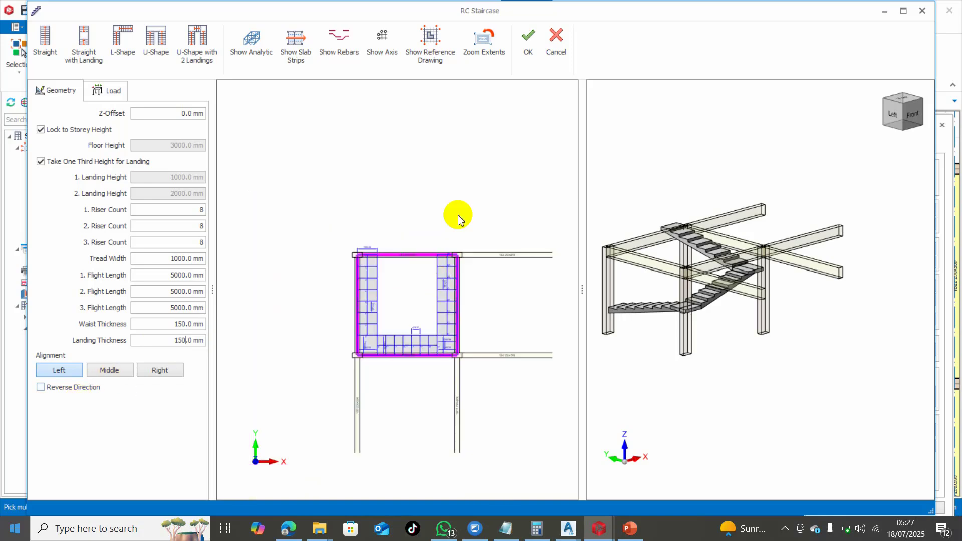
click(531, 44)
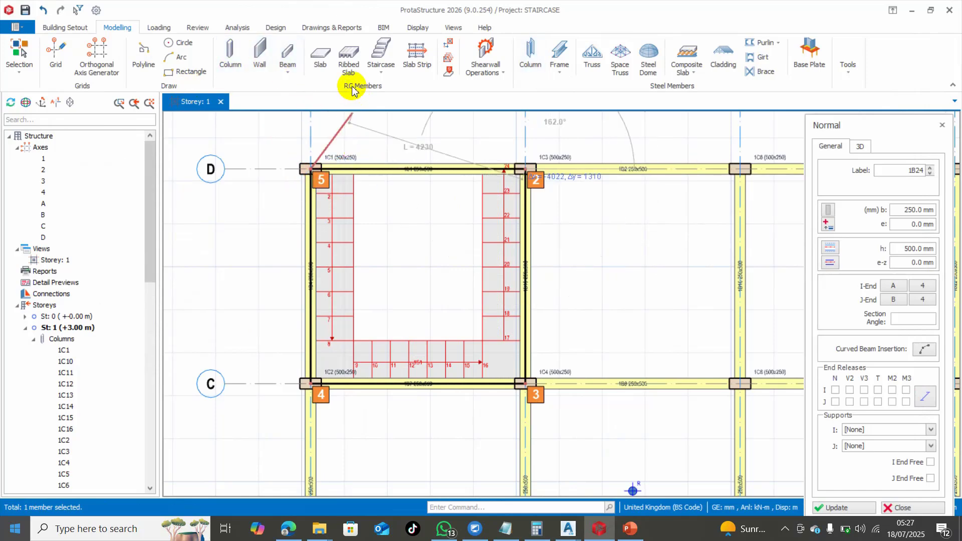
Step: Outline a second RC staircase area using N points through the axis intersections D2, D3, C3 and C2, closing it at D2
click(384, 75)
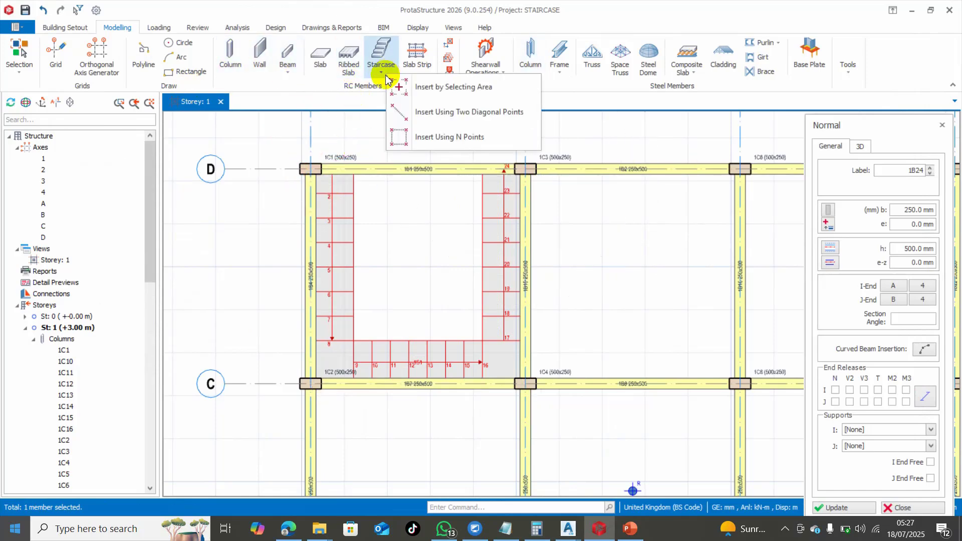
click(427, 137)
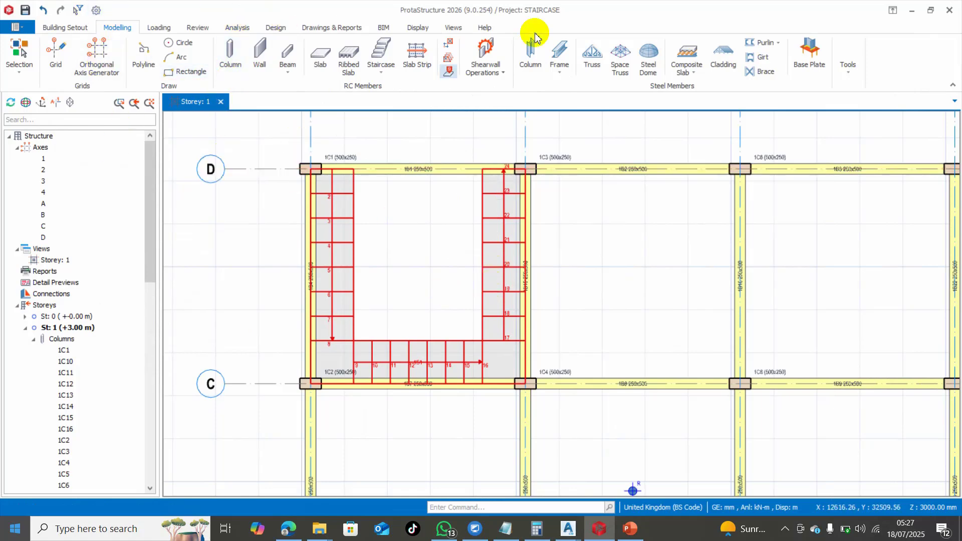
click(381, 70)
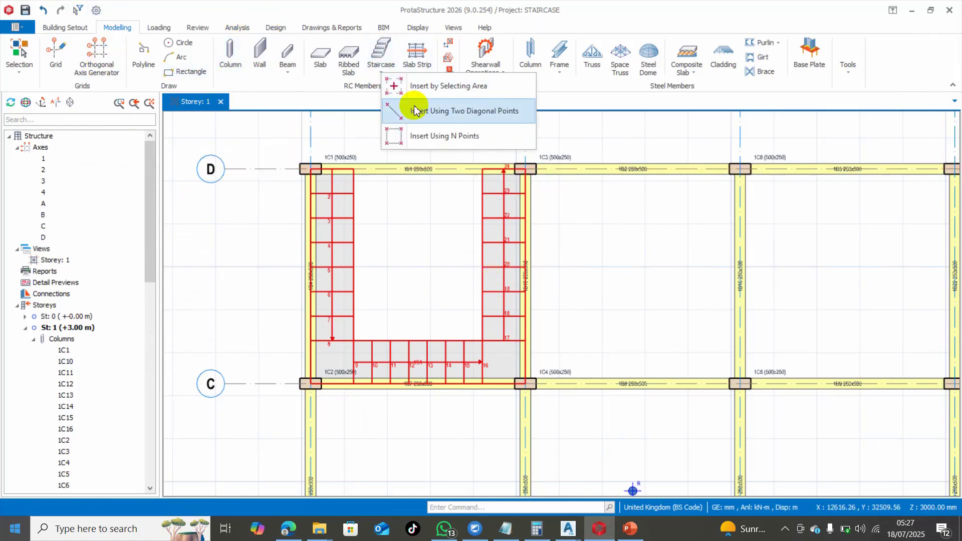
click(427, 137)
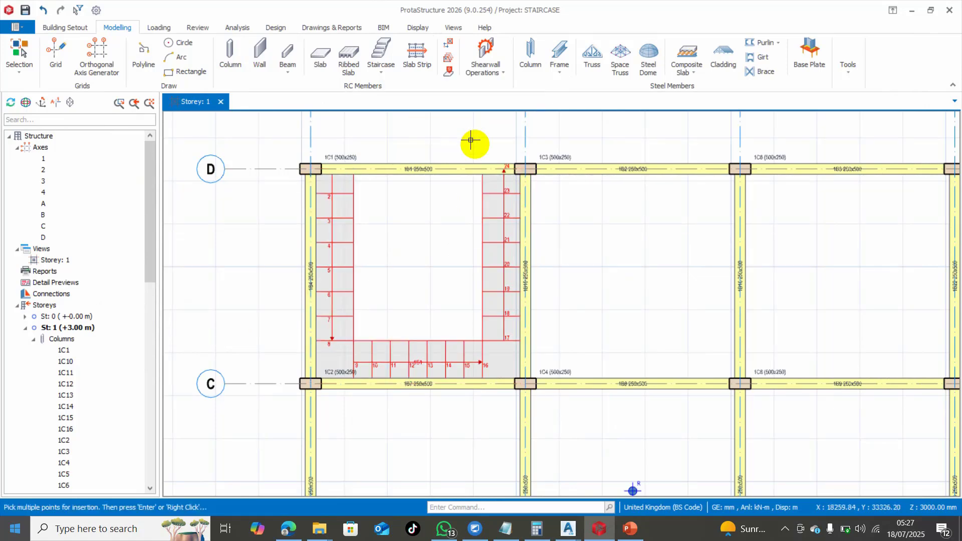
click(525, 164)
click(737, 166)
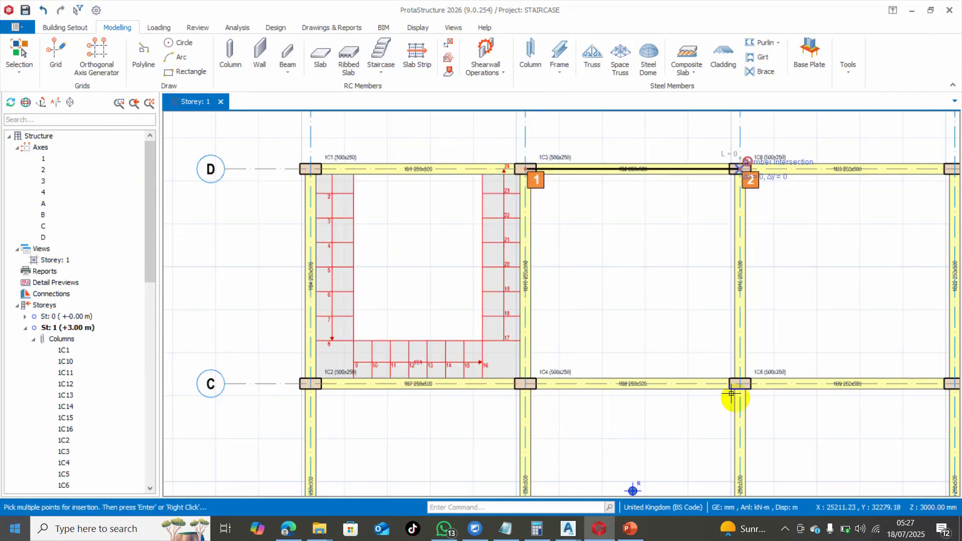
click(736, 381)
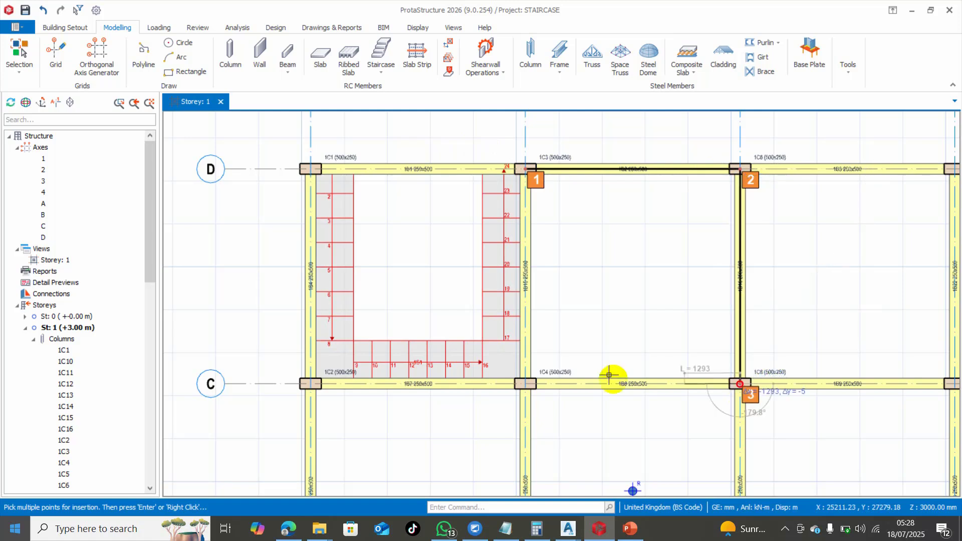
click(522, 382)
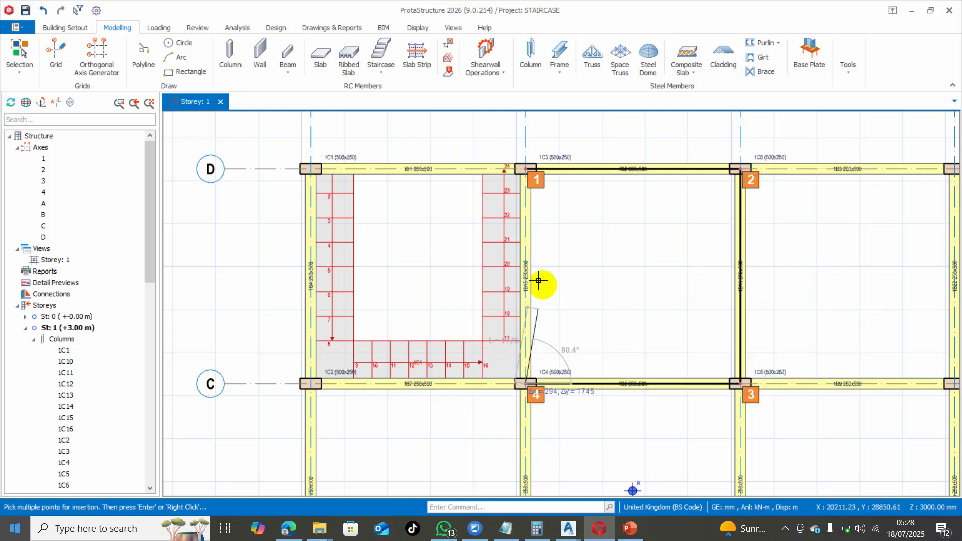
click(523, 167)
key(Return)
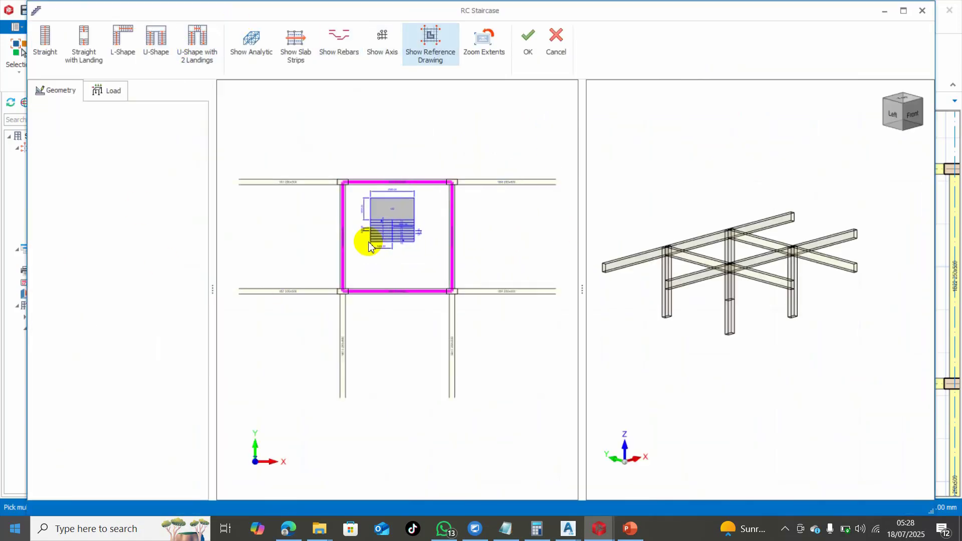
Step: Place a U-shape staircase through the corners D2, C2, C3 and D3, accept it and end the insertion
scroll(369, 243, down, 5)
scroll(376, 246, up, 6)
scroll(382, 241, down, 3)
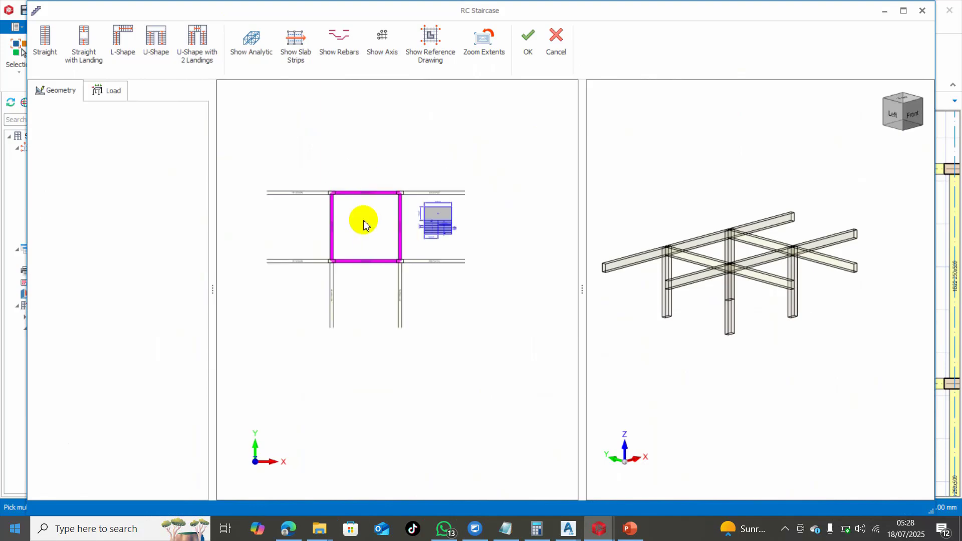
scroll(328, 216, up, 5)
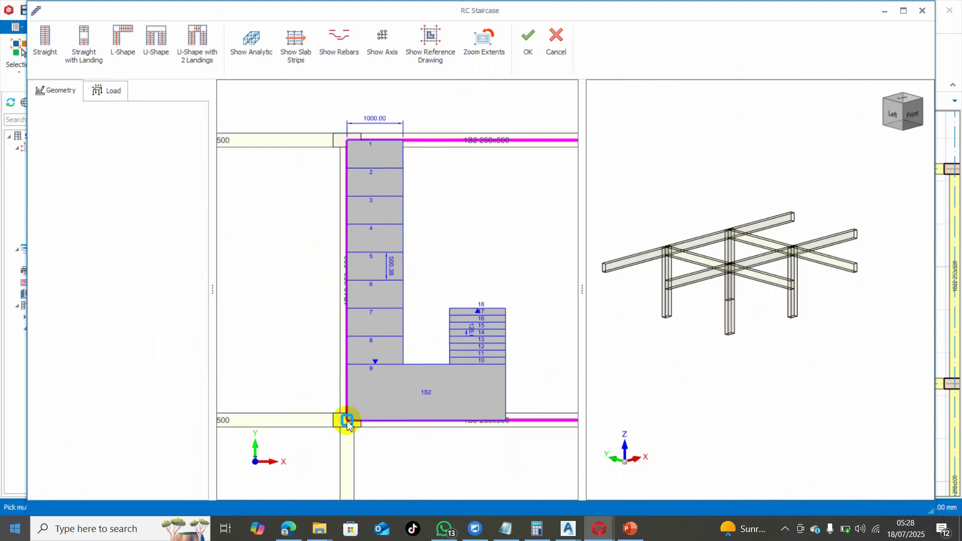
scroll(334, 382, down, 3)
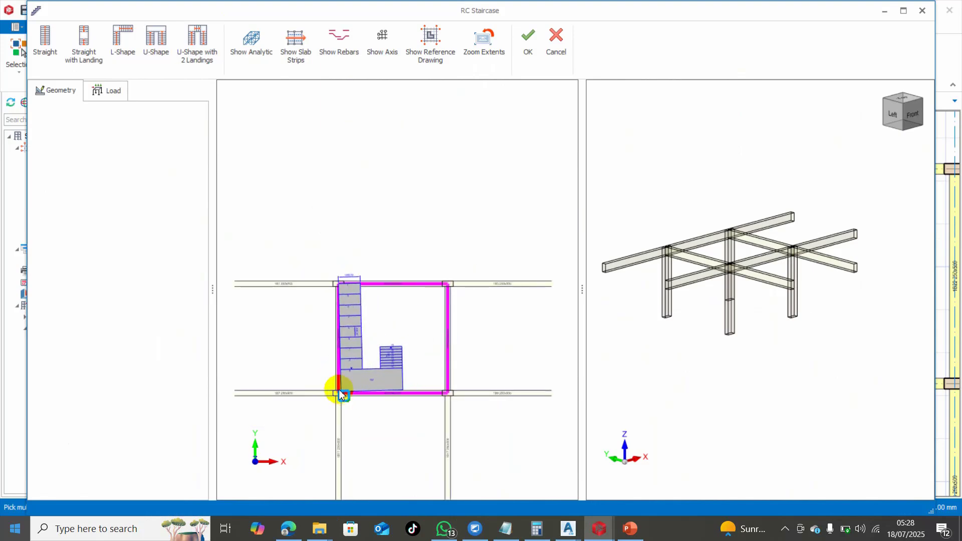
scroll(338, 390, up, 3)
scroll(333, 396, down, 3)
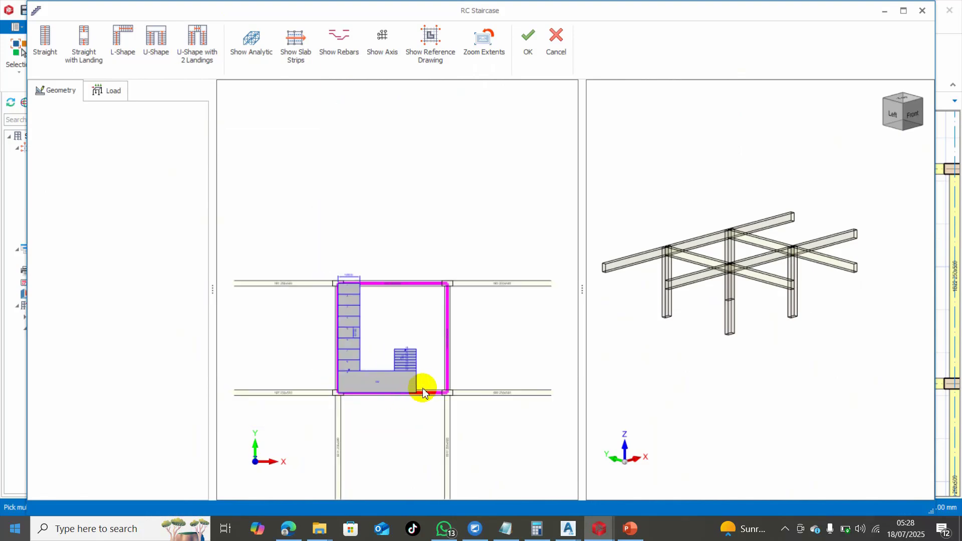
scroll(464, 397, up, 3)
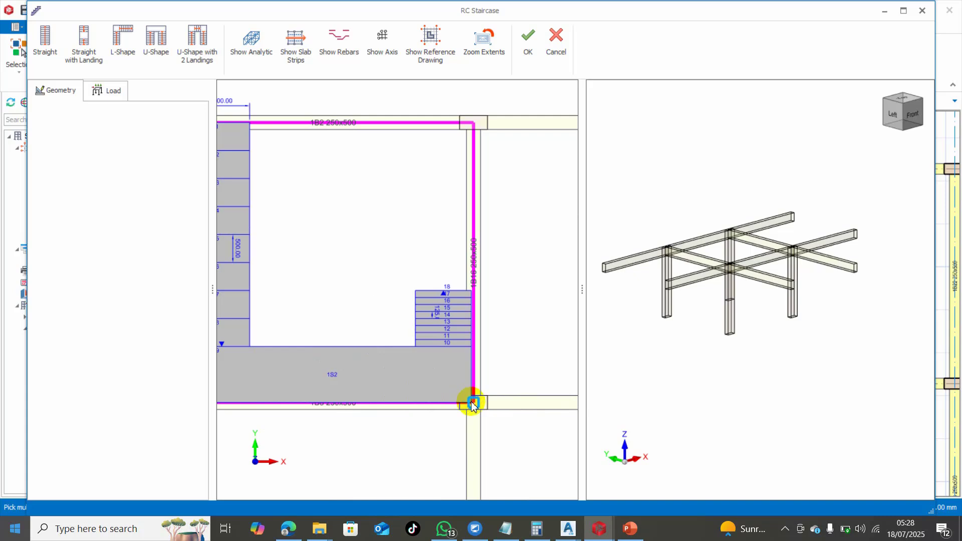
click(473, 404)
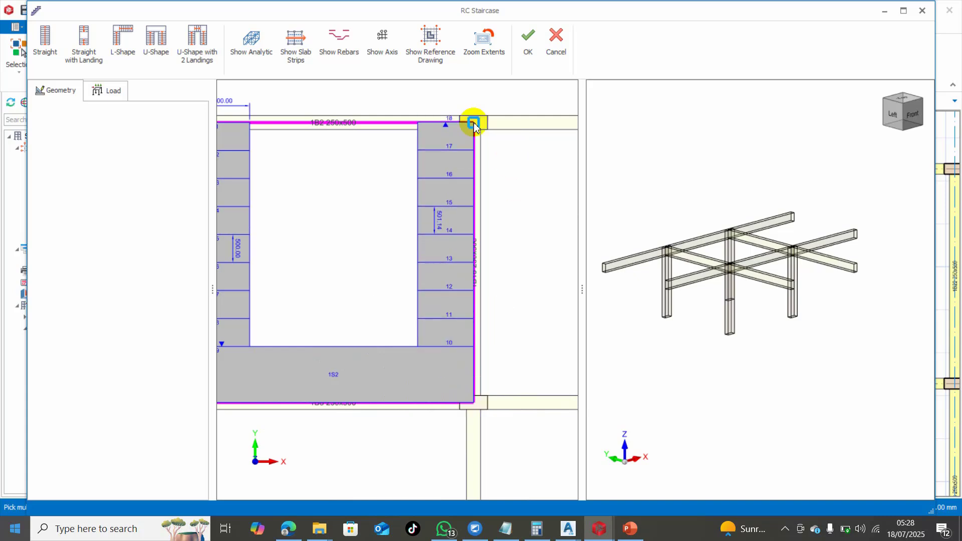
click(474, 124)
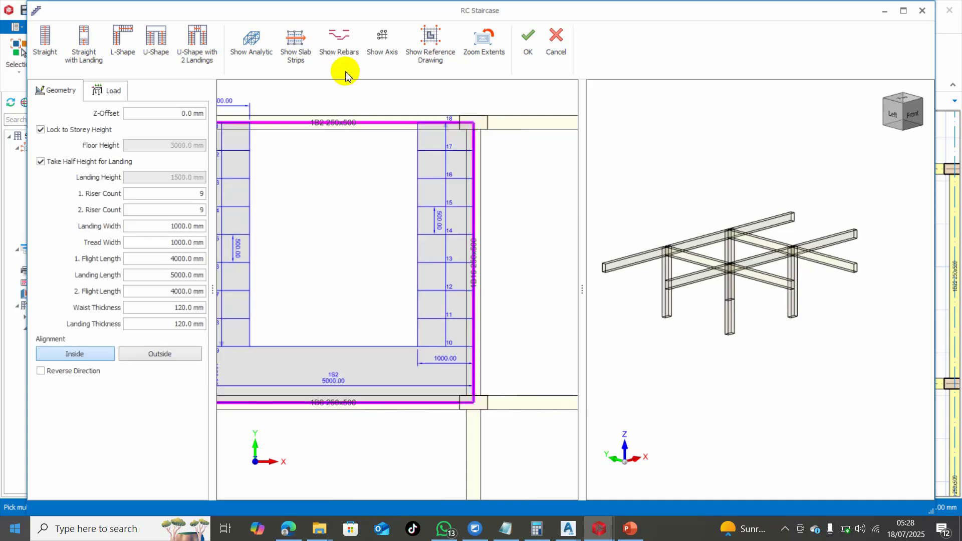
click(527, 45)
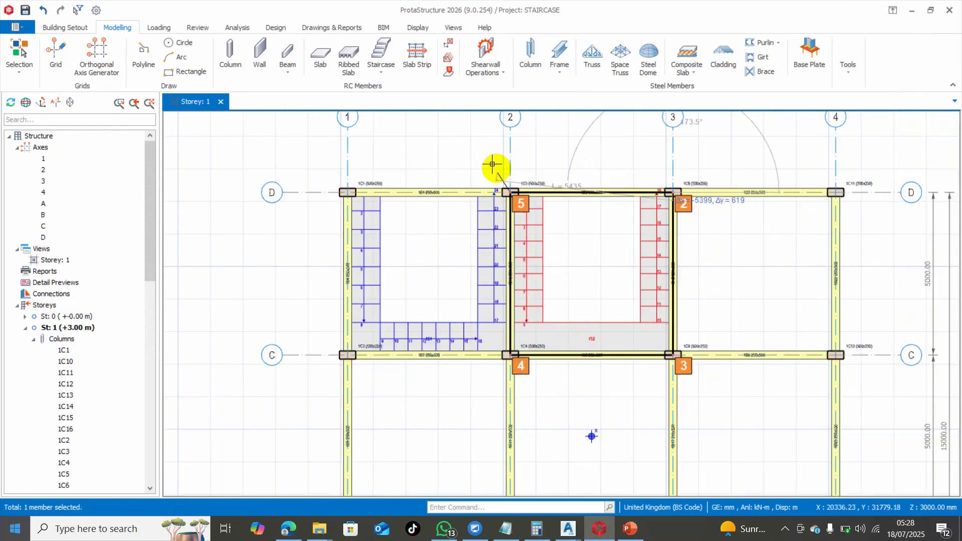
key(Escape)
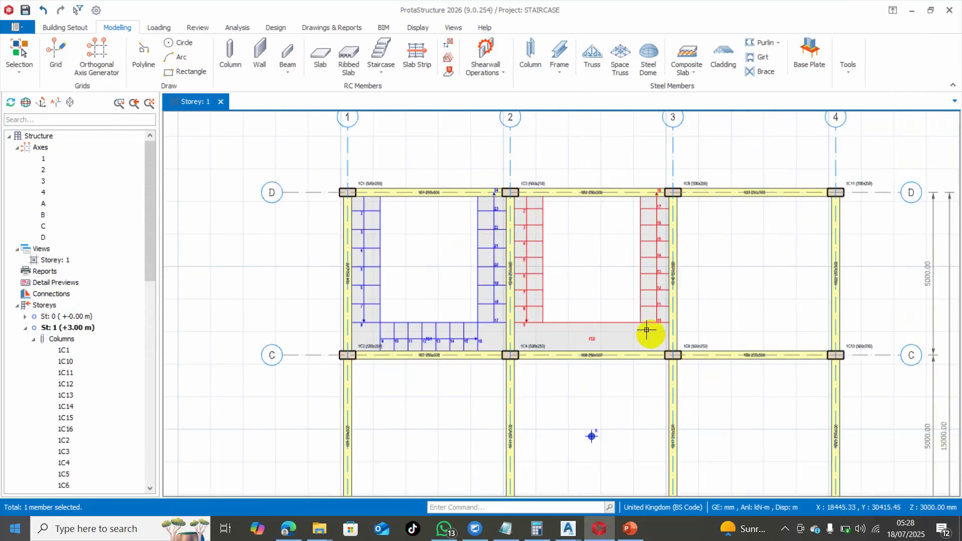
Step: Outline a third RC staircase area using N points through the axis intersections D3, C3, C4 and D4, closing it at D3
click(381, 59)
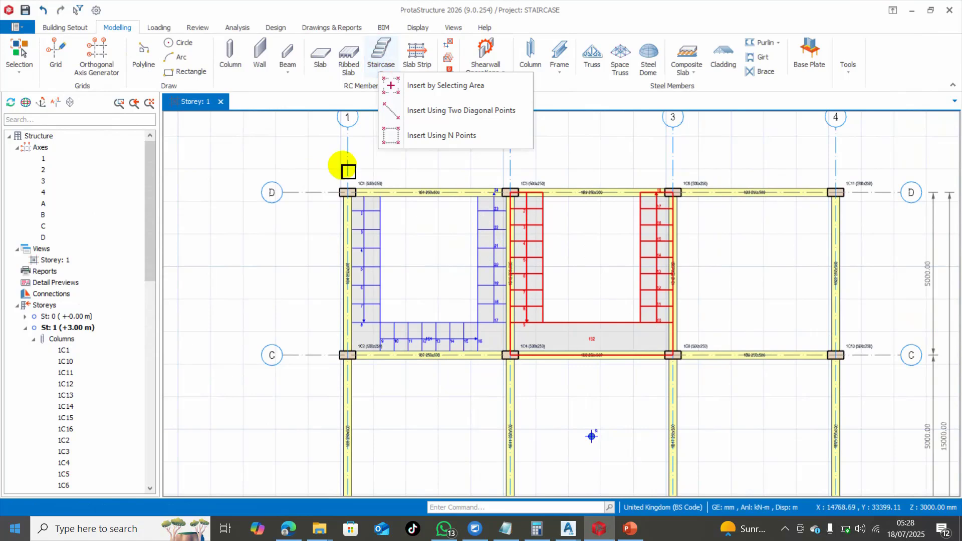
click(430, 136)
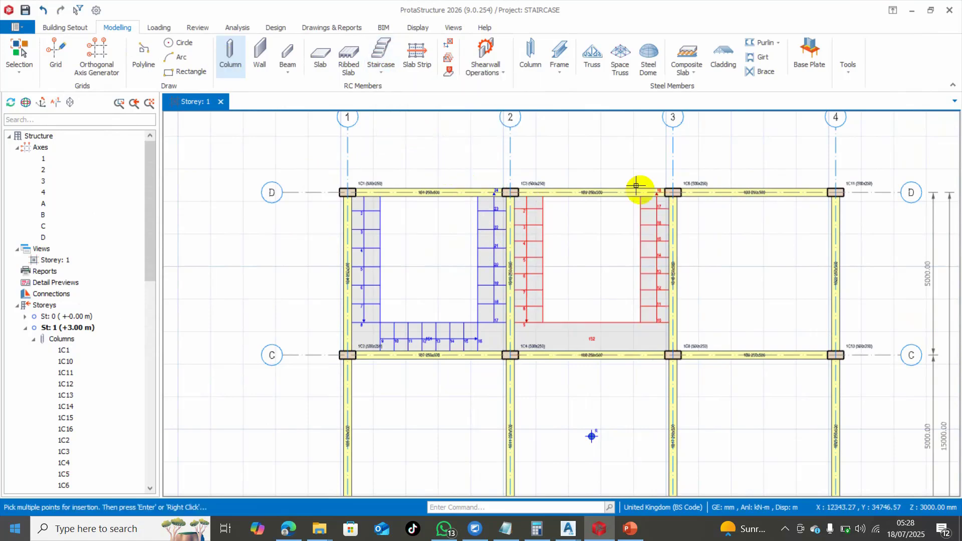
scroll(904, 314, up, 3)
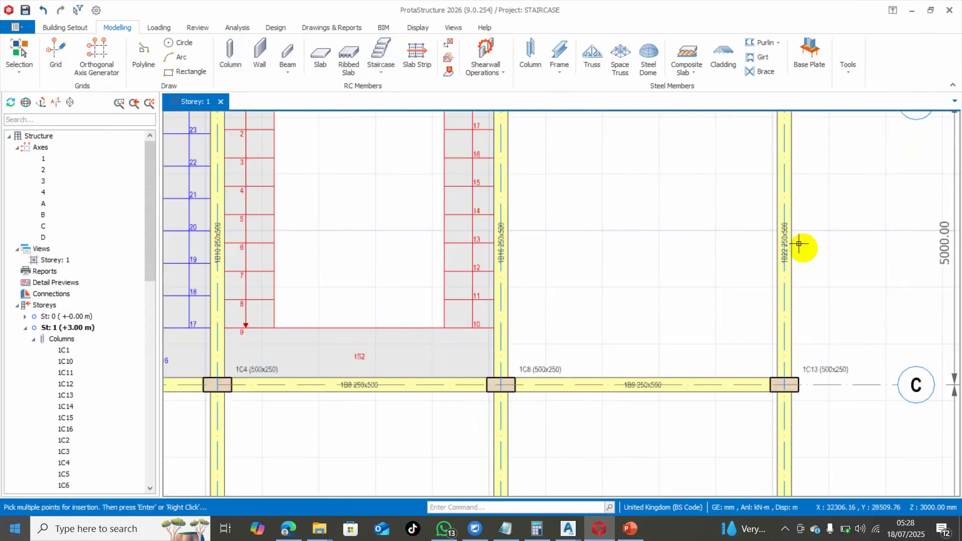
scroll(551, 200, down, 3)
scroll(538, 157, up, 3)
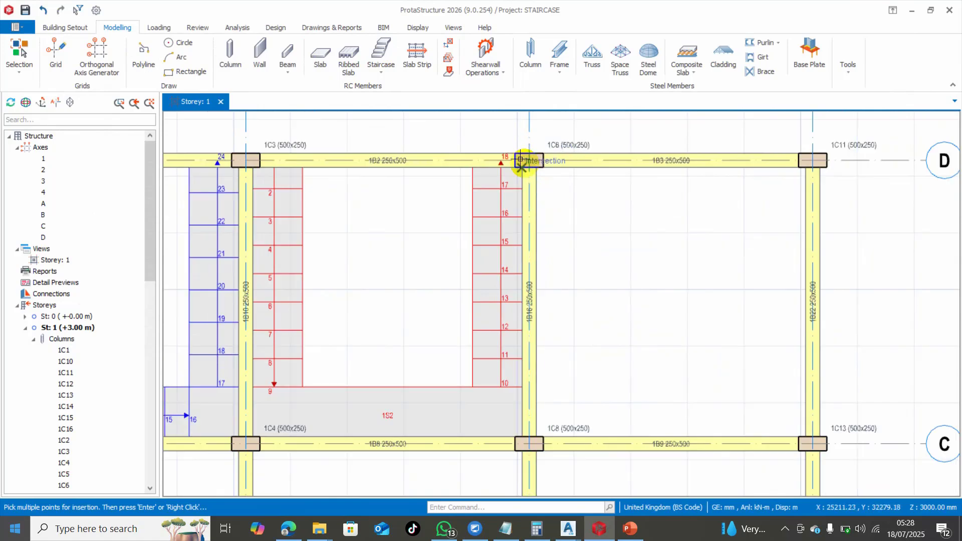
click(523, 157)
scroll(523, 364, up, 2)
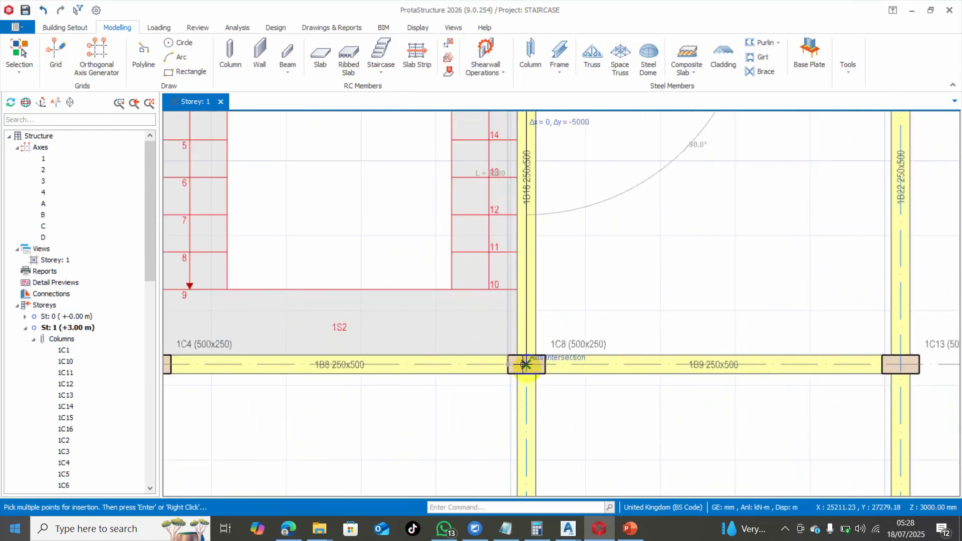
click(527, 370)
scroll(527, 370, down, 2)
scroll(807, 368, up, 2)
click(803, 372)
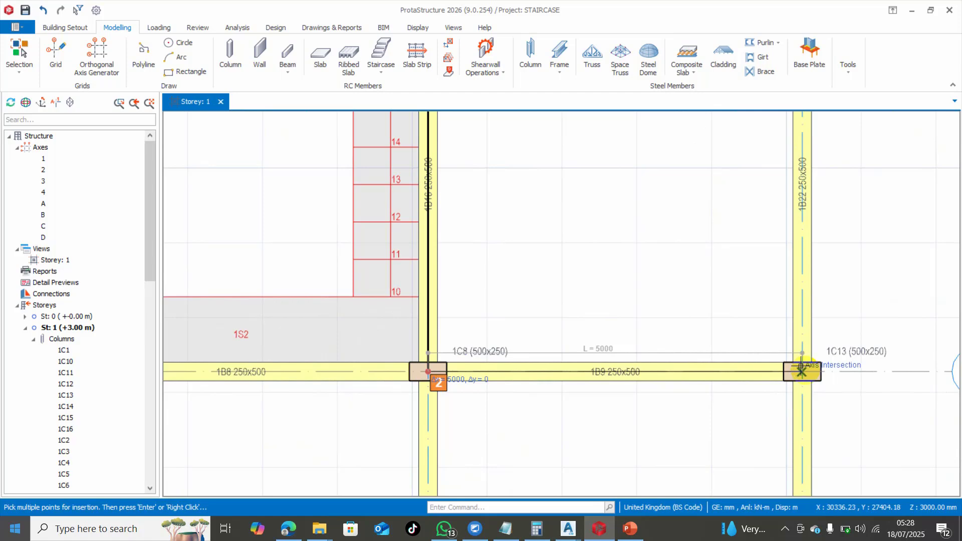
scroll(769, 385, down, 2)
scroll(777, 161, up, 2)
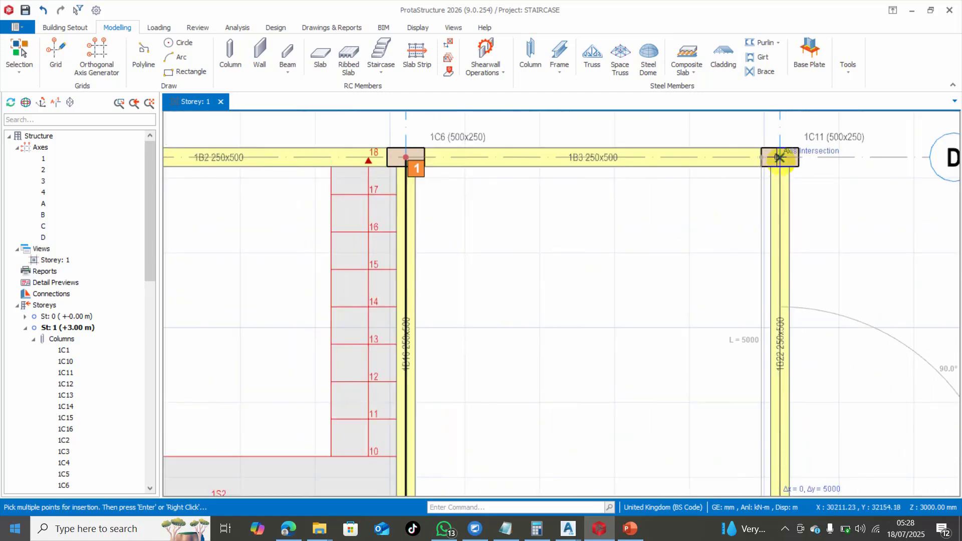
click(777, 157)
click(406, 157)
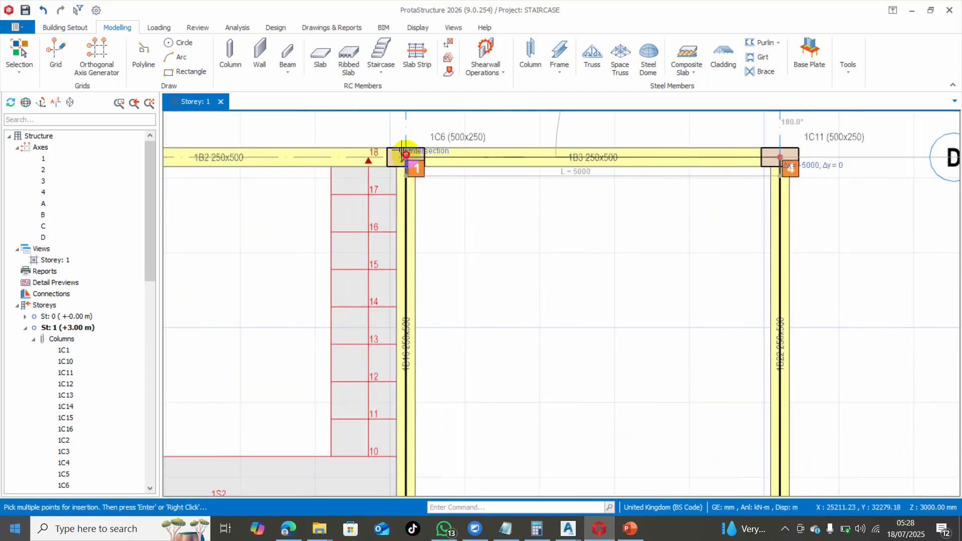
right_click(508, 213)
Step: Place an L-shape staircase through the outline corners D3, C3 and C4, accept it and end the insertion
click(123, 42)
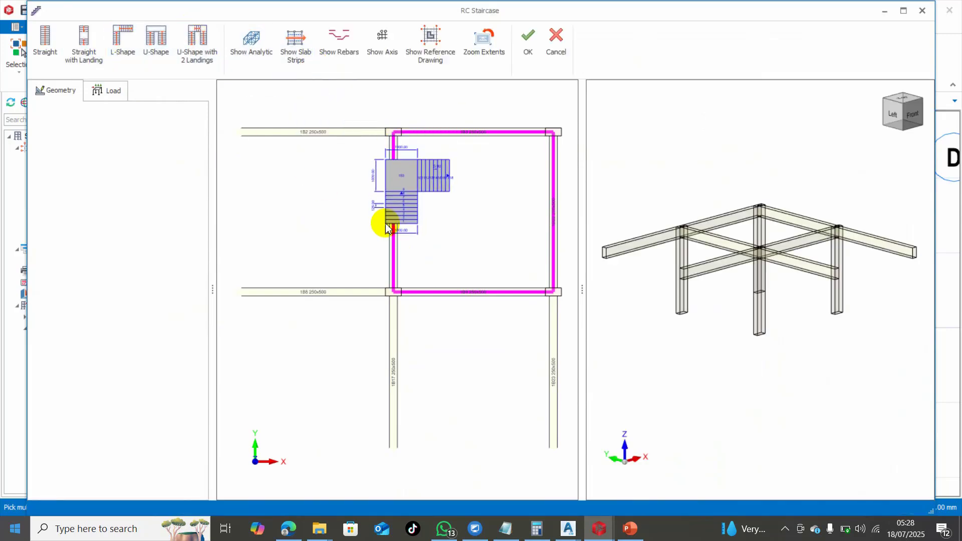
click(393, 133)
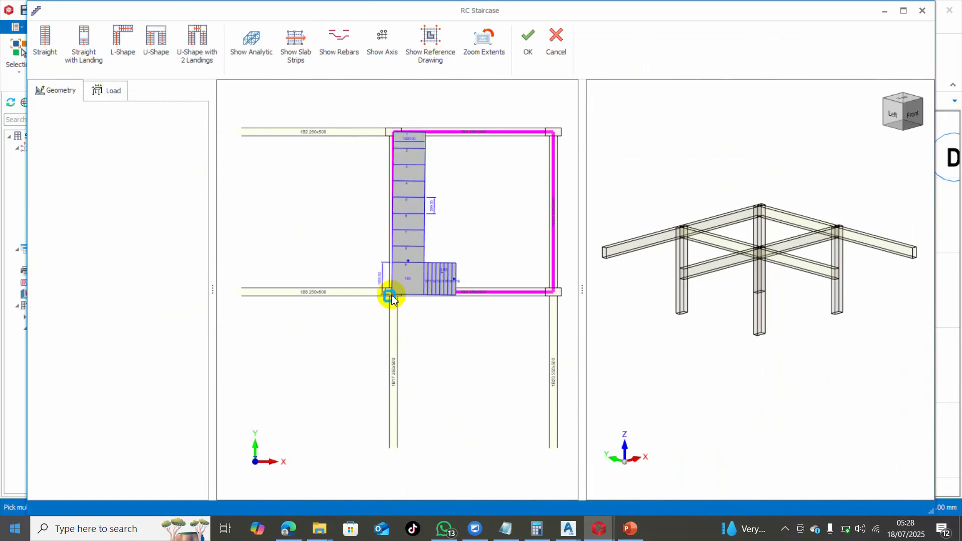
click(394, 293)
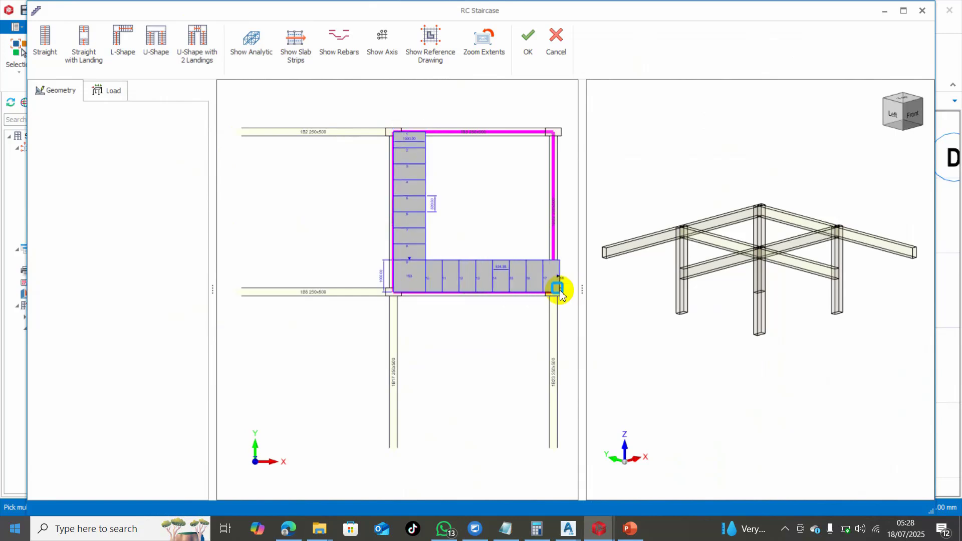
click(552, 140)
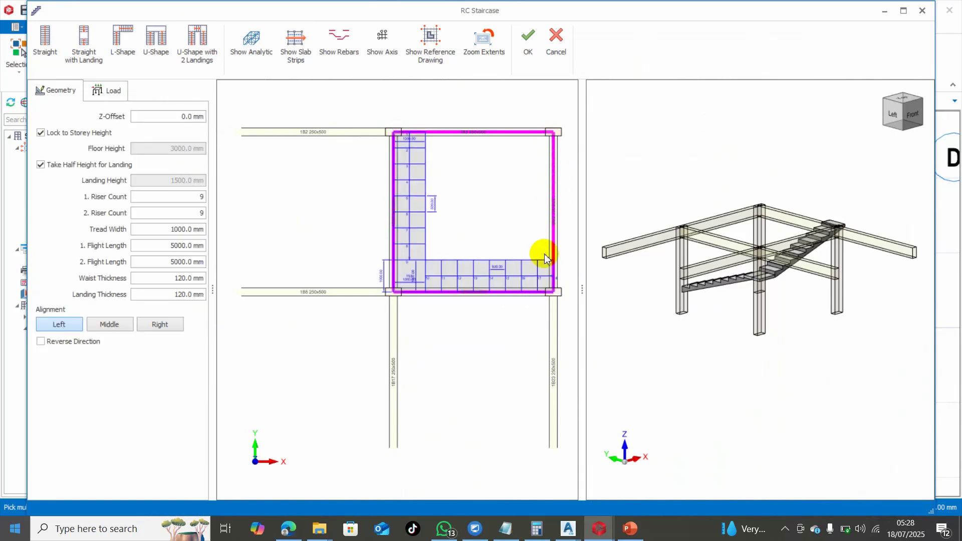
click(529, 41)
scroll(529, 205, down, 4)
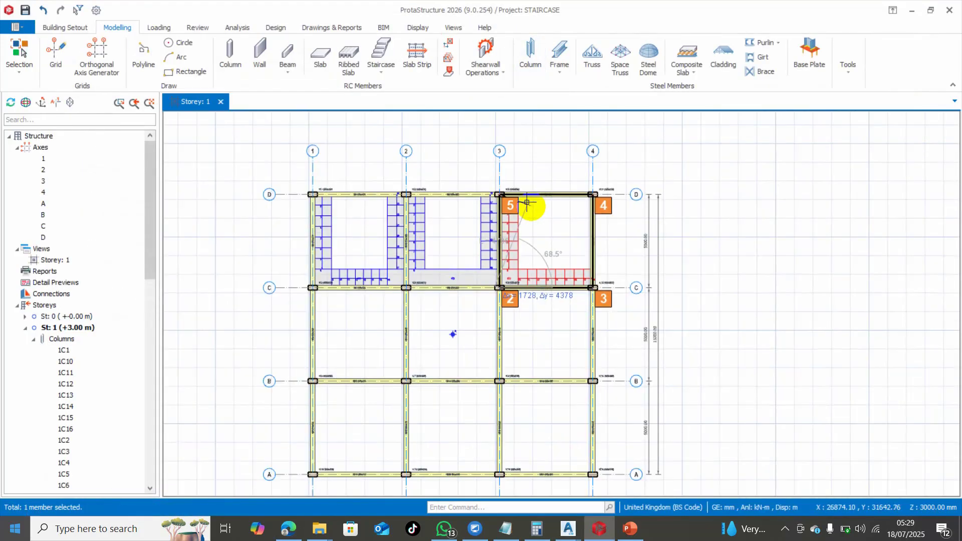
key(Escape)
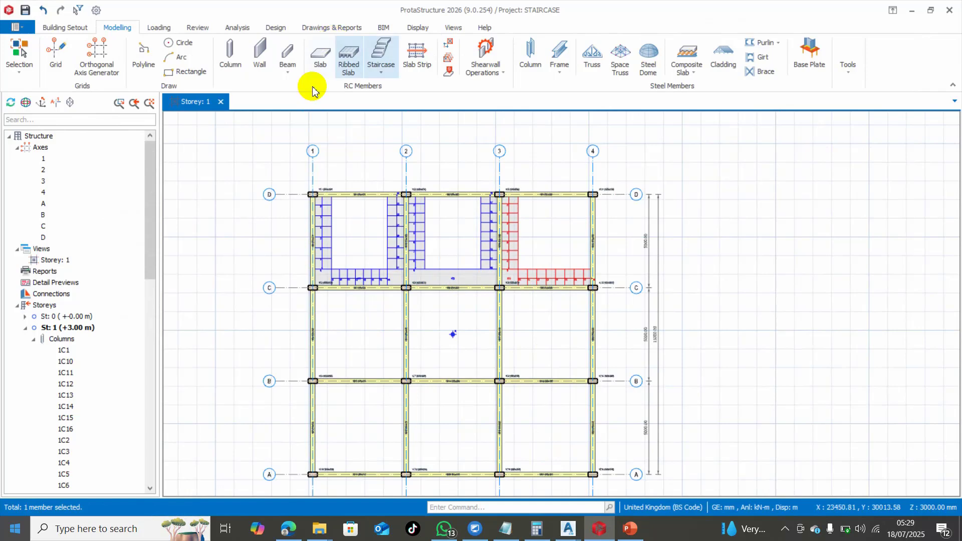
Step: Open a 3D physical model view of the structure and orbit it to inspect the three staircases
right_click(46, 251)
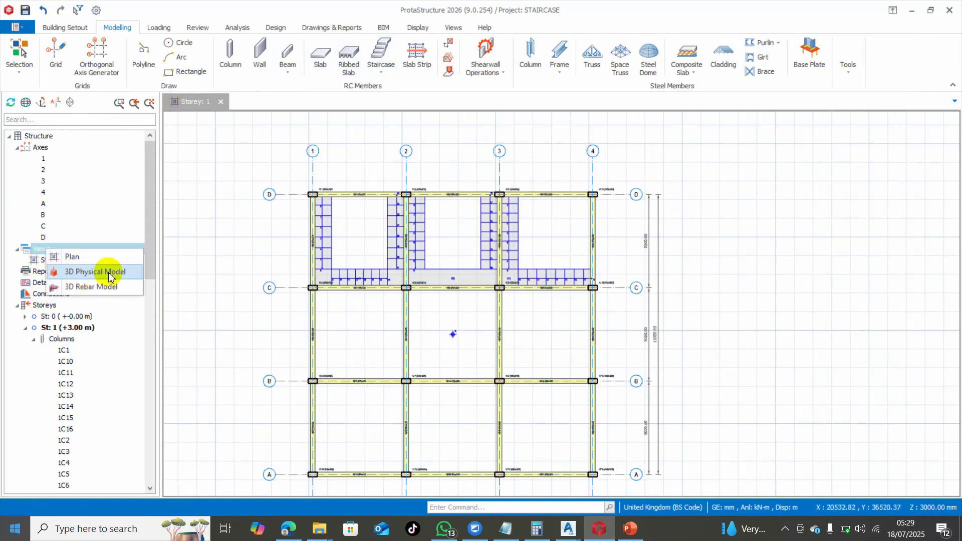
click(108, 277)
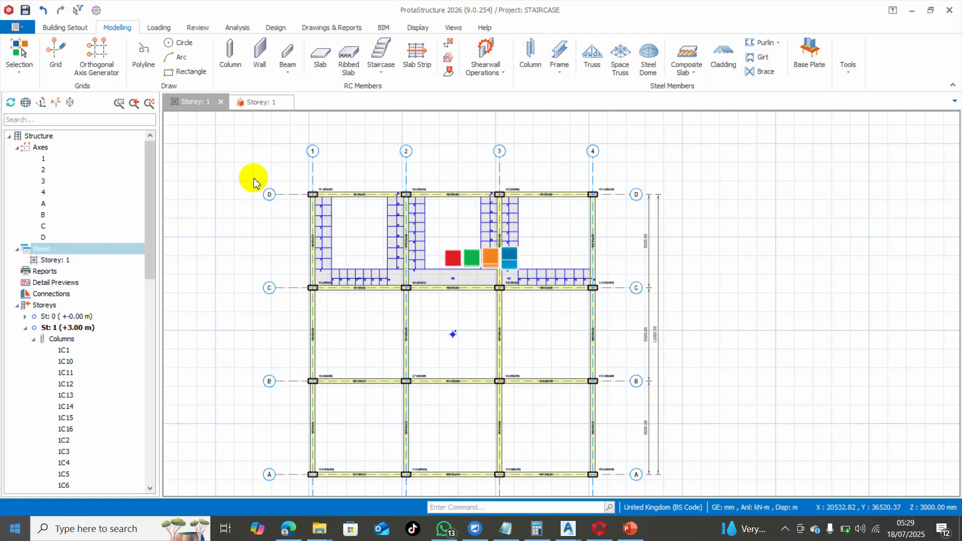
mouse_move(423, 289)
mouse_down()
mouse_move(468, 275)
mouse_move(612, 322)
mouse_move(451, 307)
mouse_move(490, 342)
mouse_move(516, 344)
mouse_move(457, 380)
mouse_move(389, 356)
mouse_move(371, 410)
mouse_move(423, 457)
mouse_move(456, 448)
mouse_move(552, 359)
mouse_move(533, 420)
mouse_move(627, 393)
mouse_move(613, 385)
mouse_move(543, 393)
mouse_move(451, 416)
mouse_move(431, 388)
mouse_move(457, 419)
mouse_move(567, 396)
mouse_move(528, 374)
mouse_move(481, 393)
mouse_up()
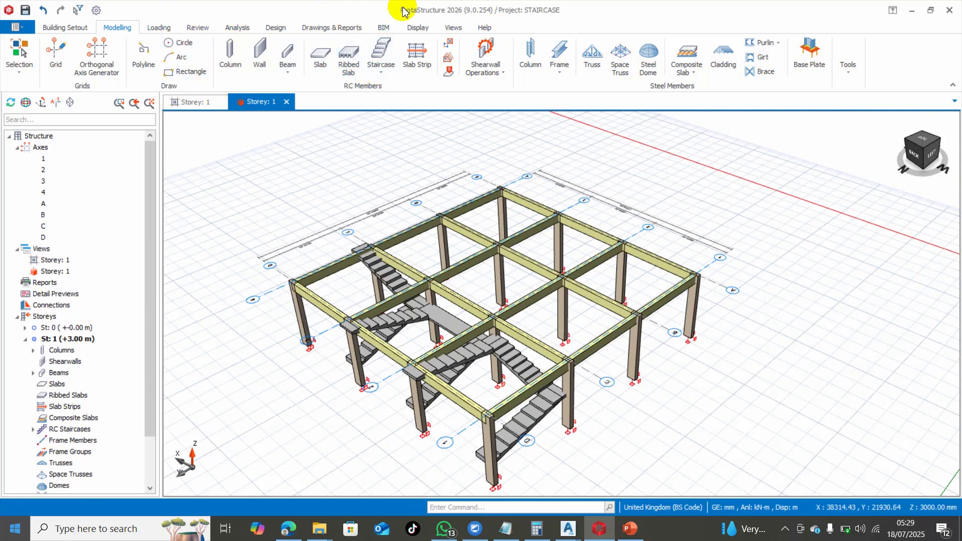
Step: Tile the plan and 3D physical model views vertically side by side, closing the additional plan view created for the storey
click(453, 26)
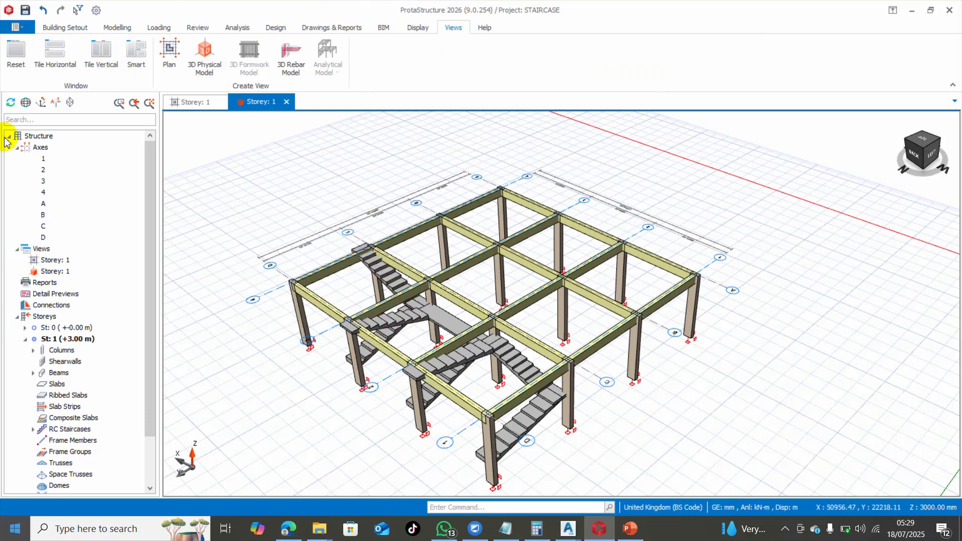
right_click(41, 249)
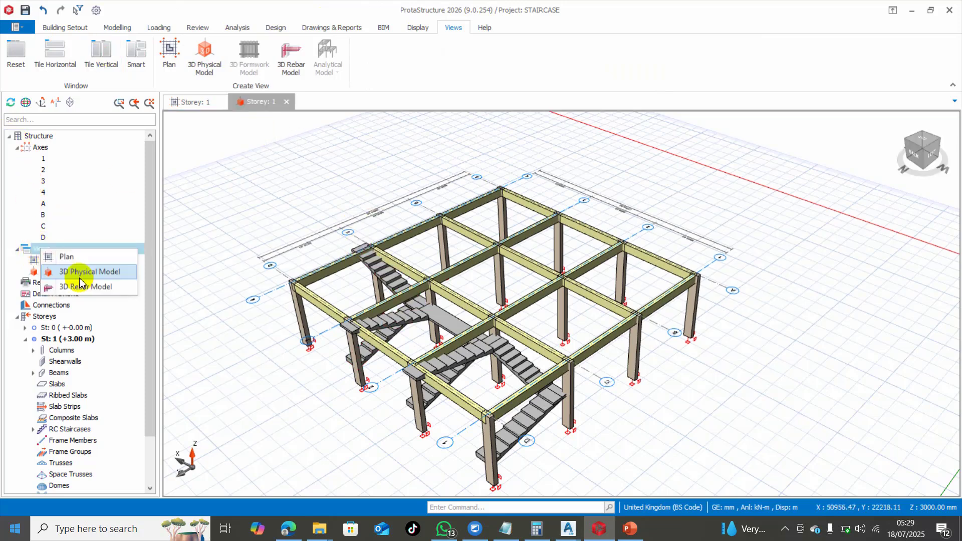
click(123, 256)
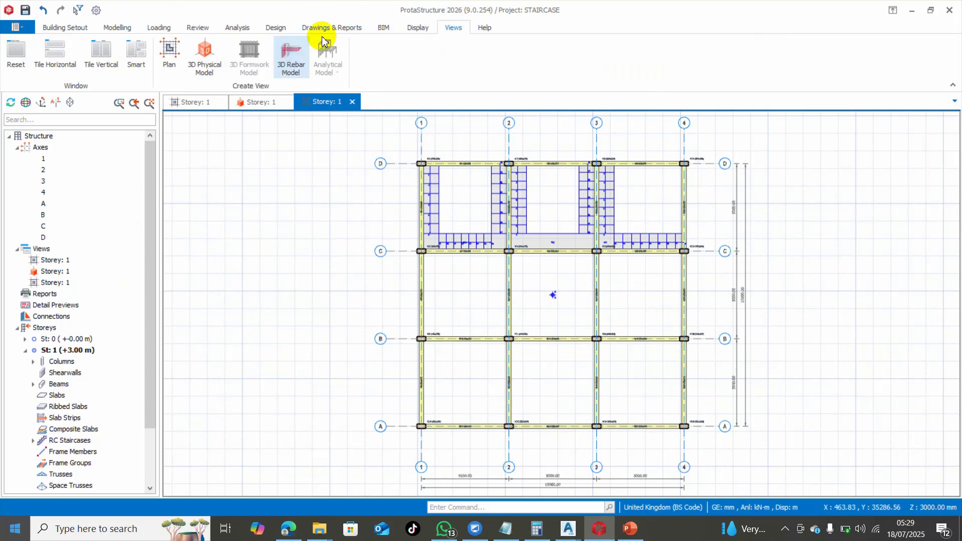
click(99, 63)
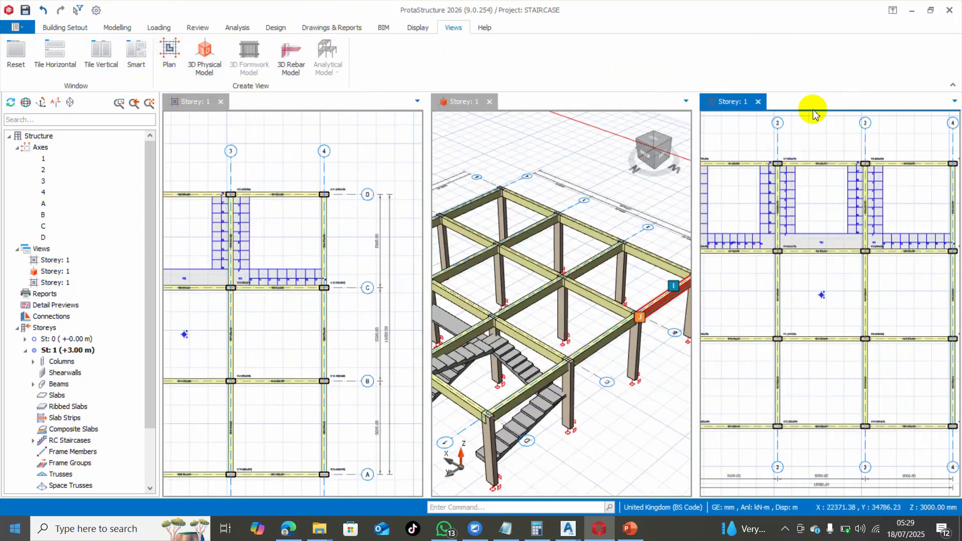
click(758, 102)
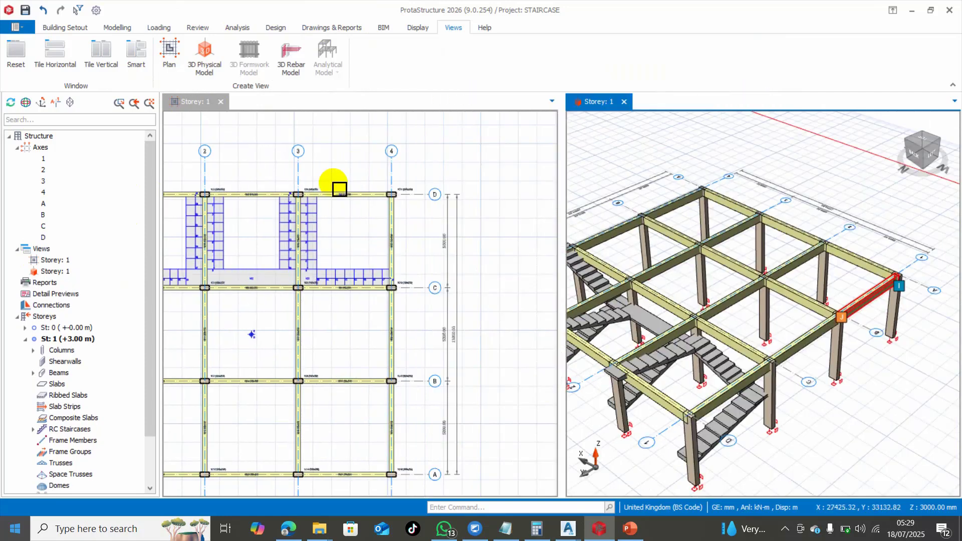
click(700, 309)
scroll(412, 315, down, 3)
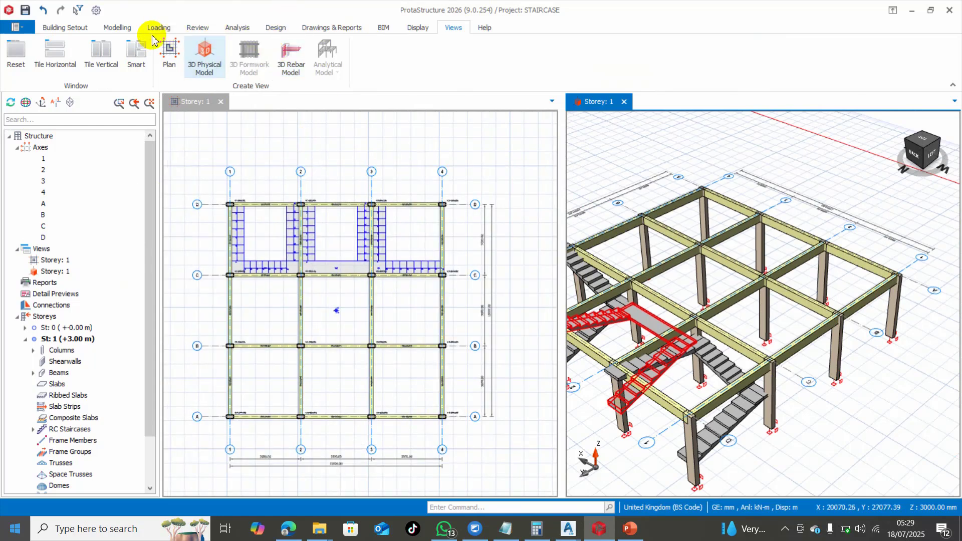
click(117, 28)
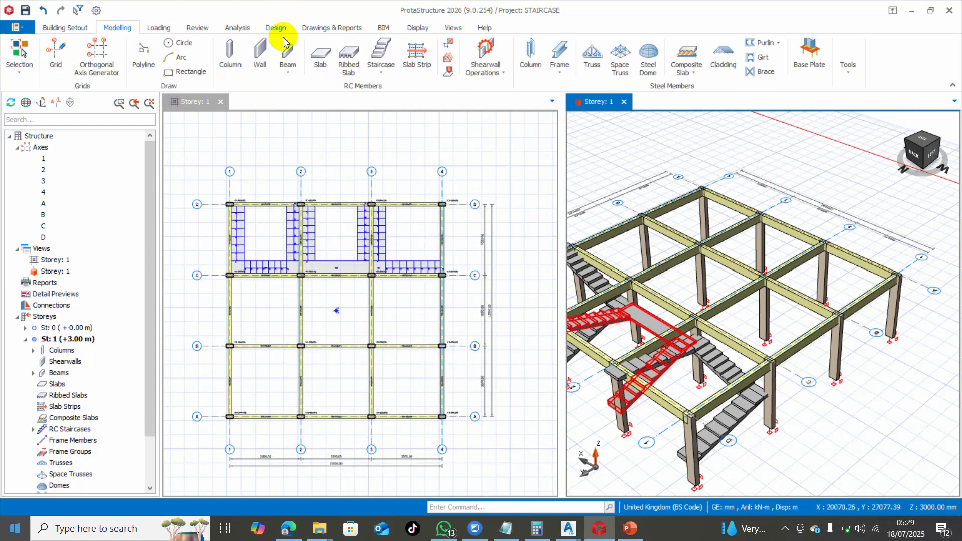
click(381, 58)
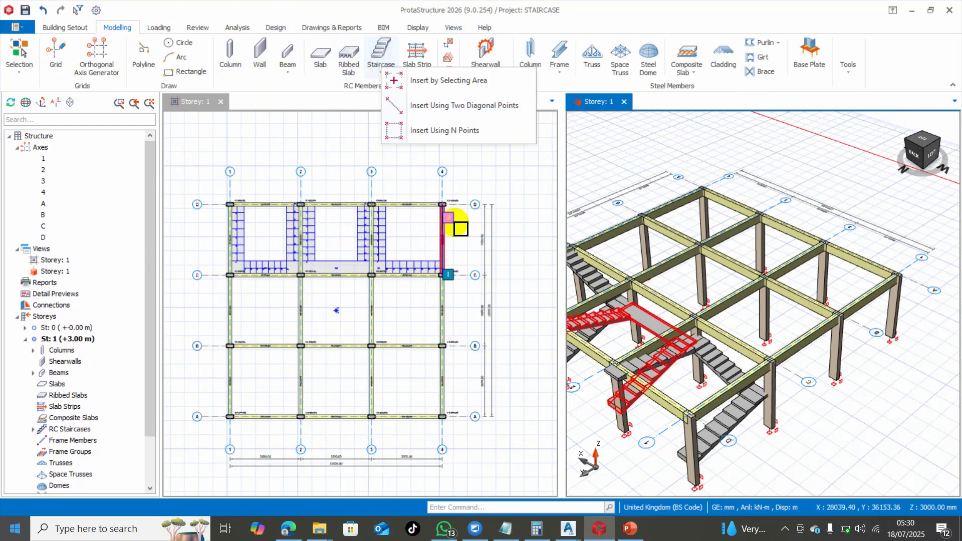
click(460, 106)
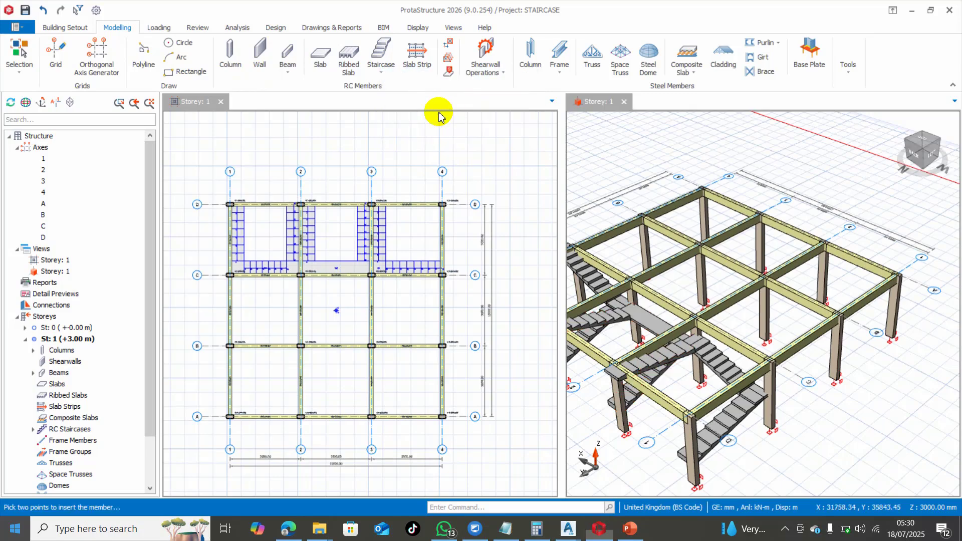
click(665, 288)
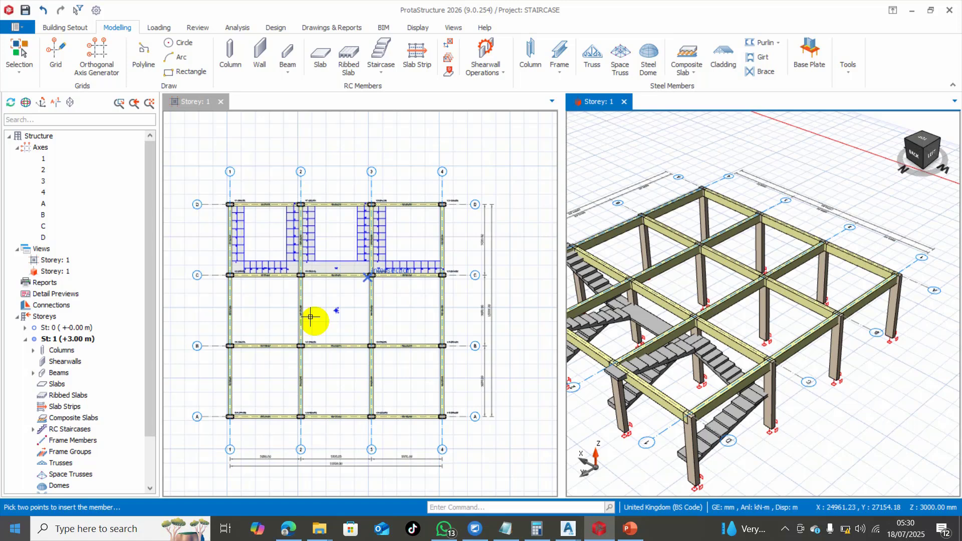
scroll(257, 327, up, 3)
scroll(349, 215, up, 2)
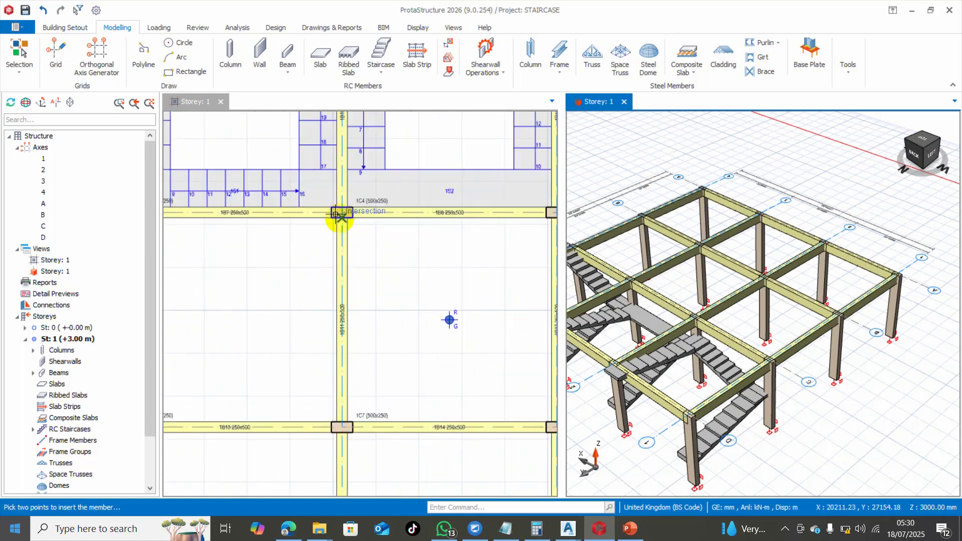
key(Escape)
click(332, 200)
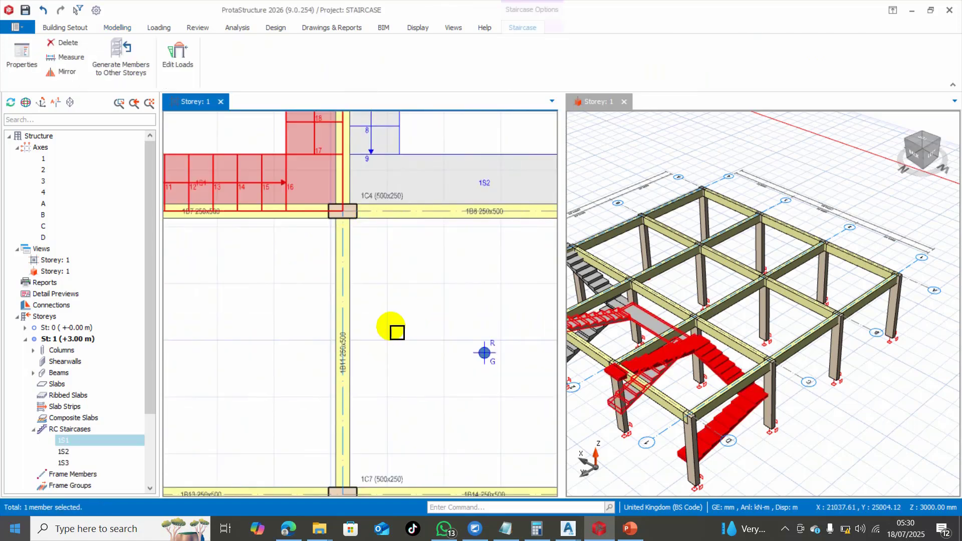
click(119, 29)
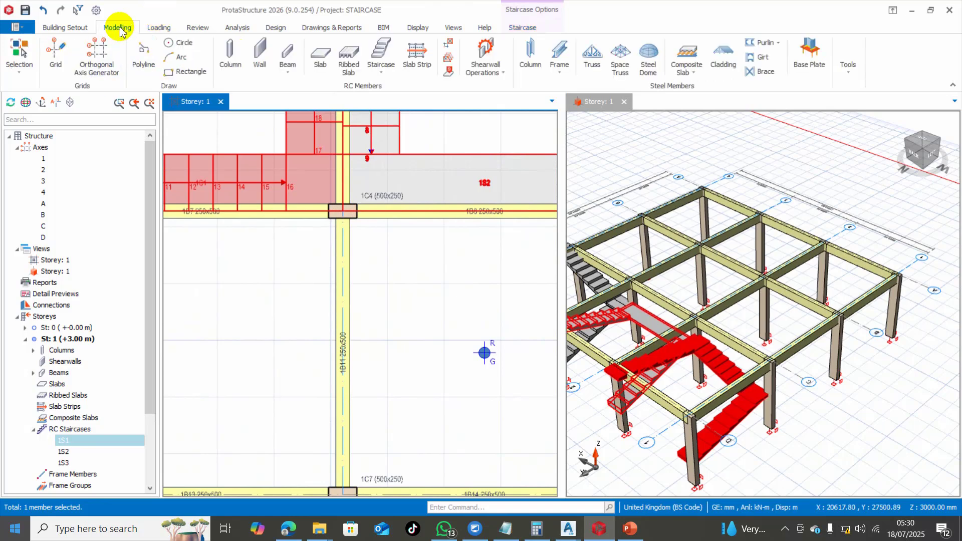
click(381, 71)
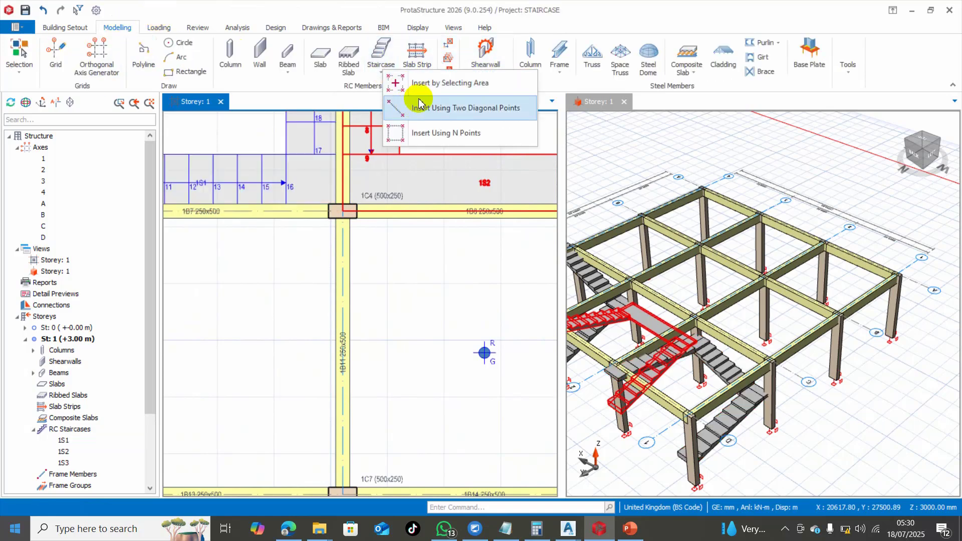
click(423, 110)
click(340, 206)
scroll(392, 200, down, 2)
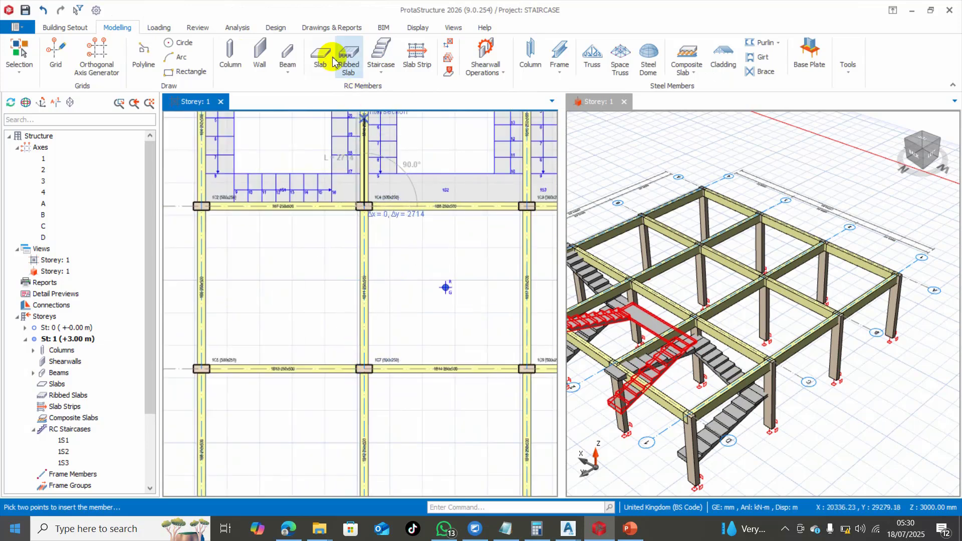
Step: Start an RC staircase using two diagonal points, picking the intersections at columns 1C4 and 1C7 along beam 1B11
click(381, 71)
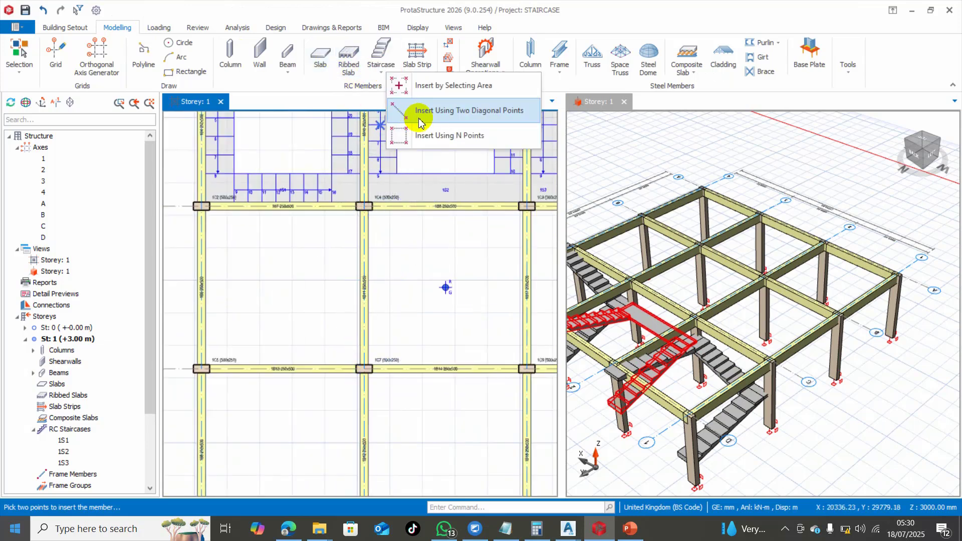
click(445, 94)
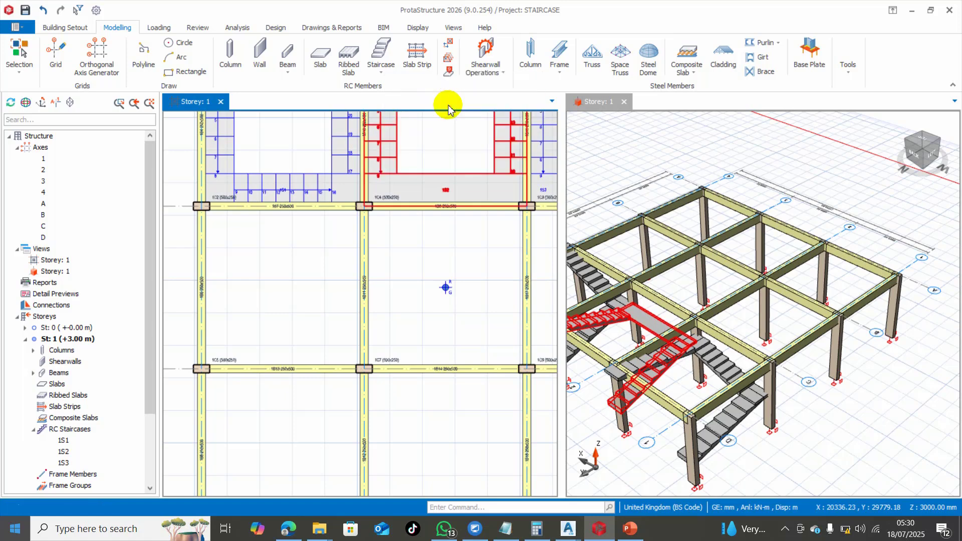
click(379, 74)
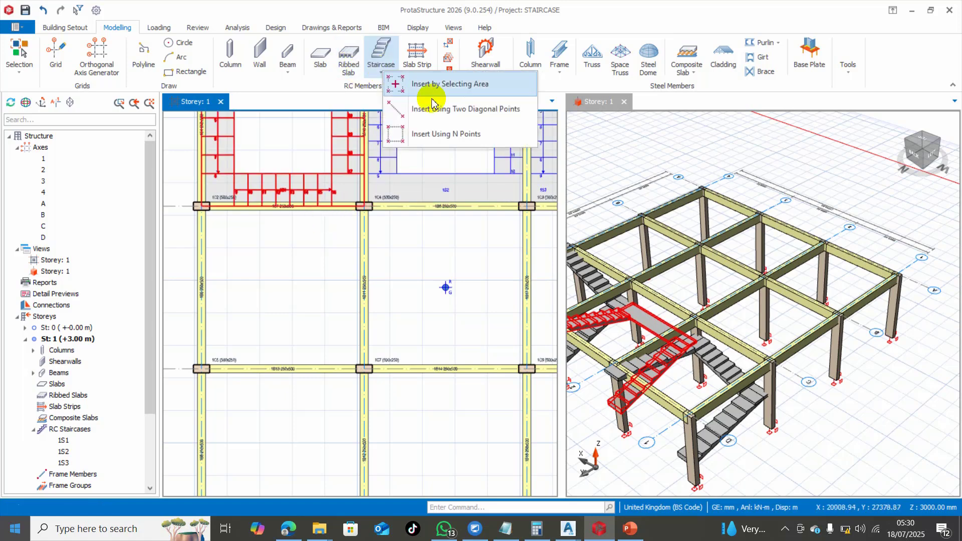
click(469, 115)
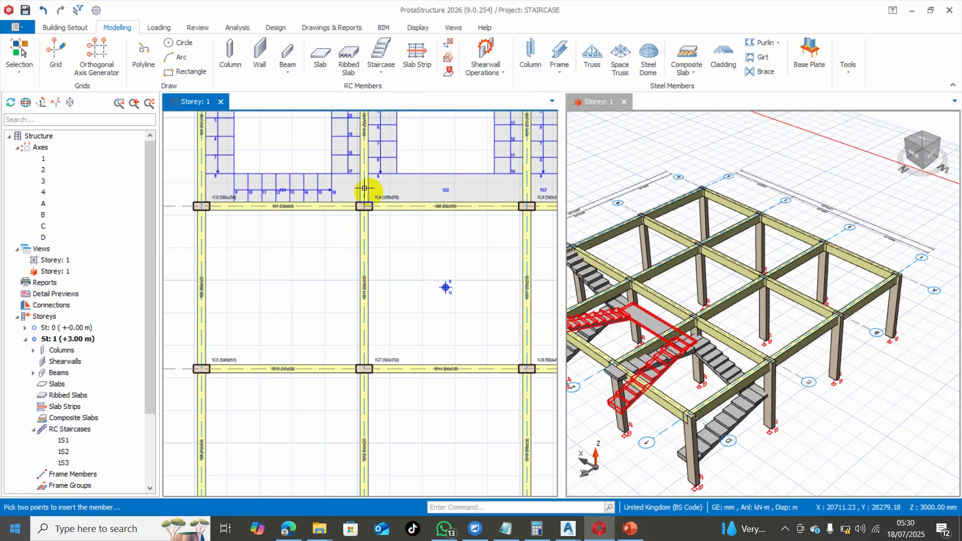
scroll(364, 199, up, 3)
scroll(372, 179, down, 3)
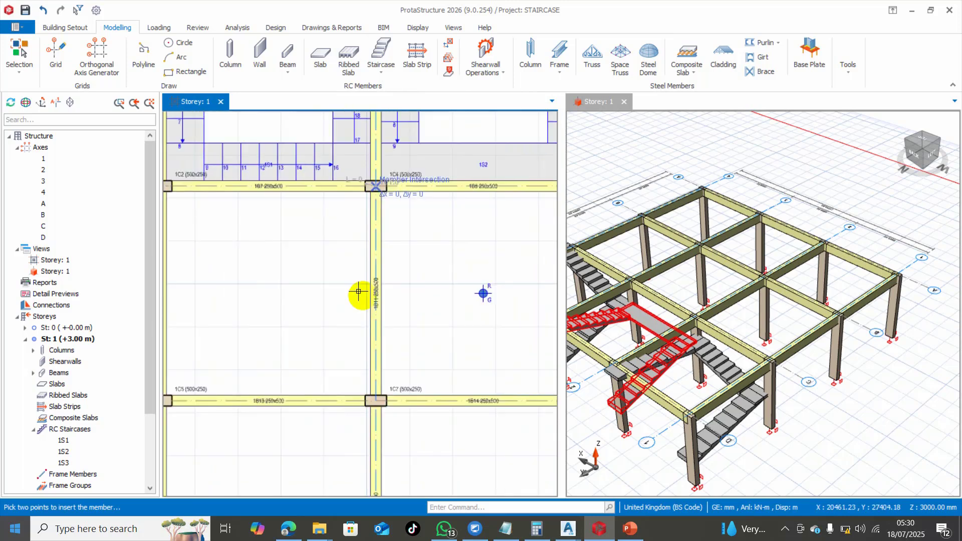
click(371, 400)
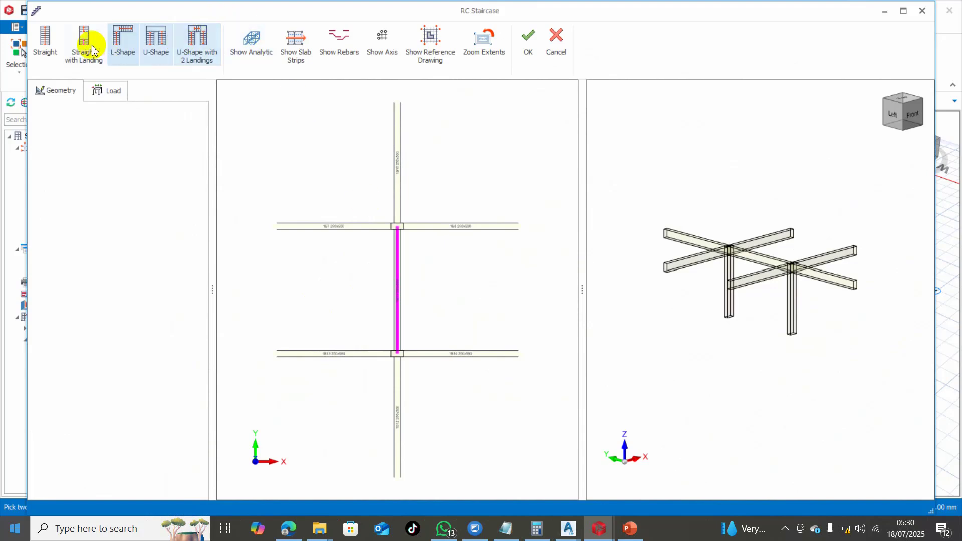
Step: Place a straight staircase with landing along beam 1B11 from column 1C4 to column 1C7 and change its tread width
click(48, 42)
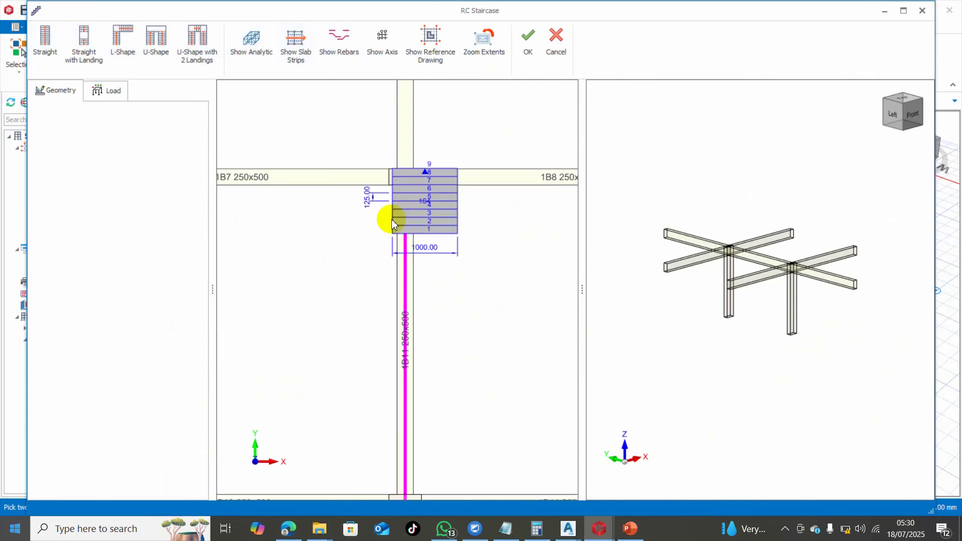
click(79, 39)
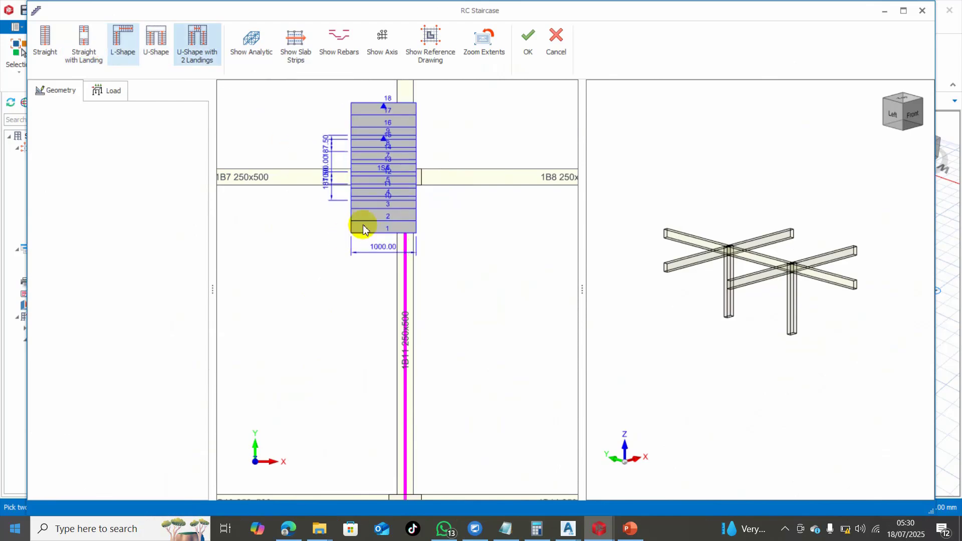
scroll(413, 200, up, 3)
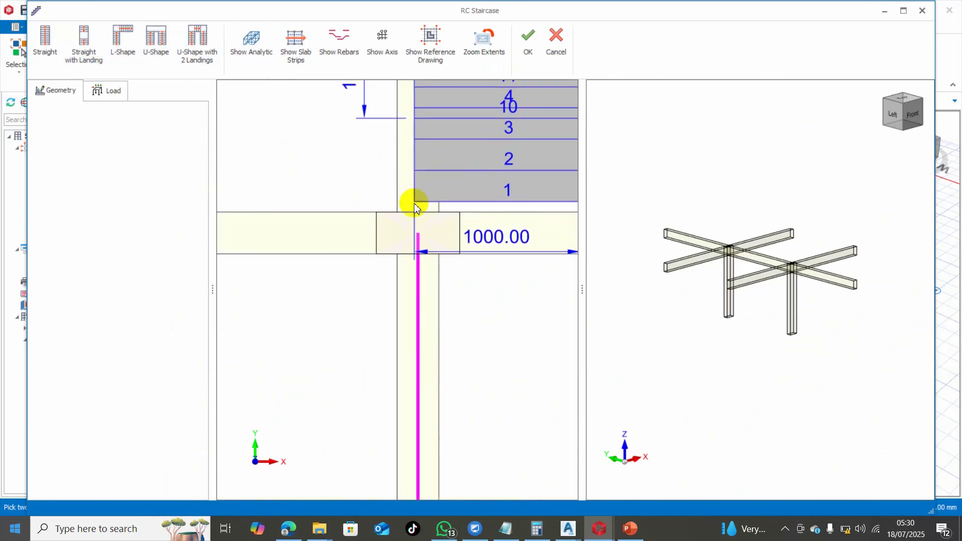
click(417, 235)
scroll(419, 269, down, 5)
scroll(398, 327, up, 5)
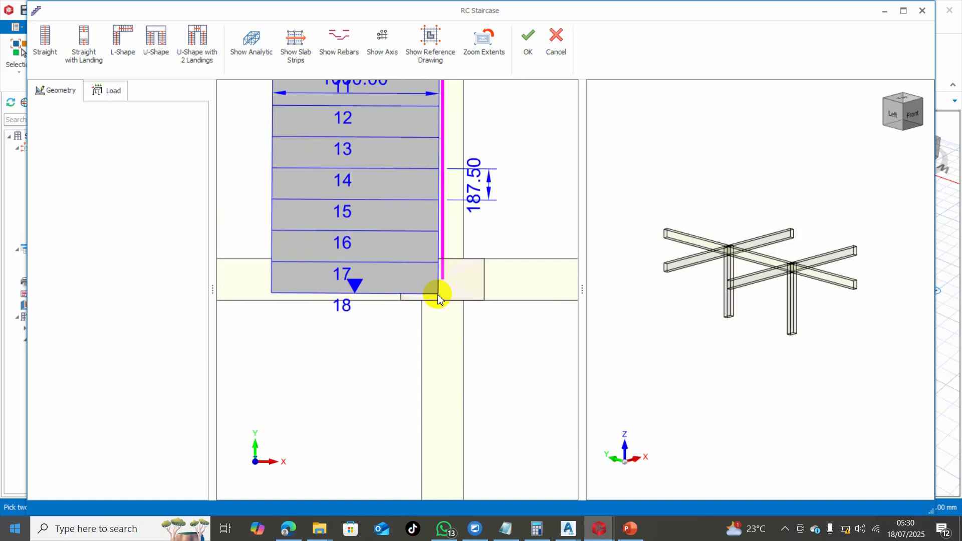
scroll(440, 281, down, 6)
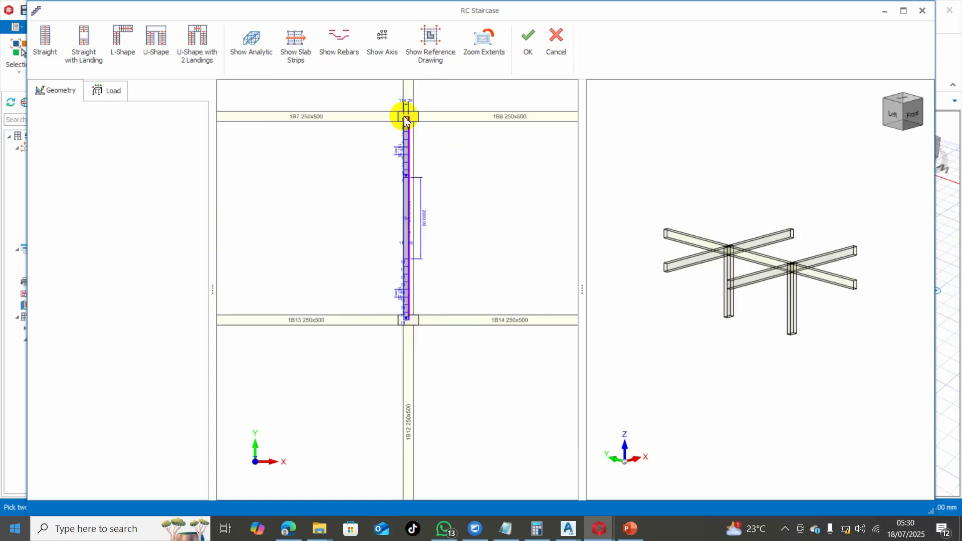
scroll(406, 120, up, 4)
click(442, 120)
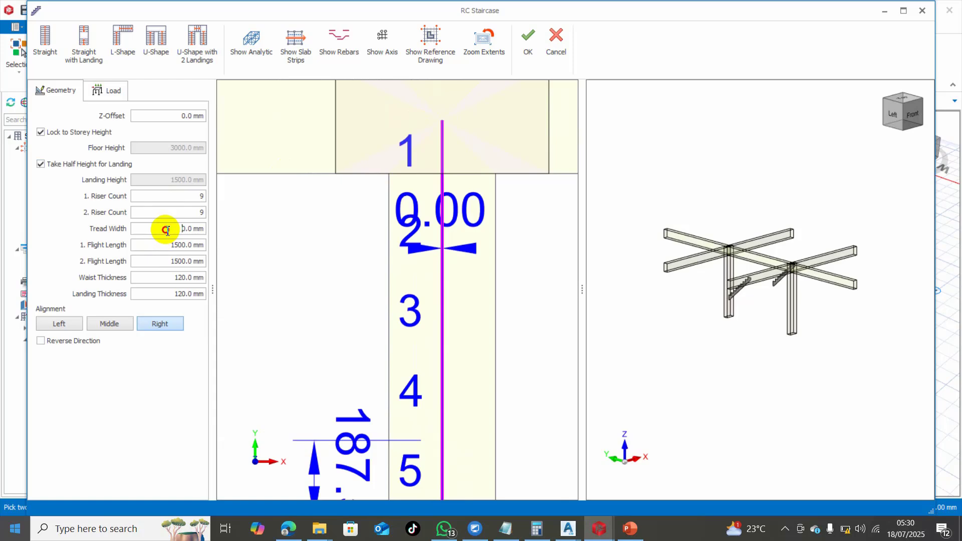
text(200)
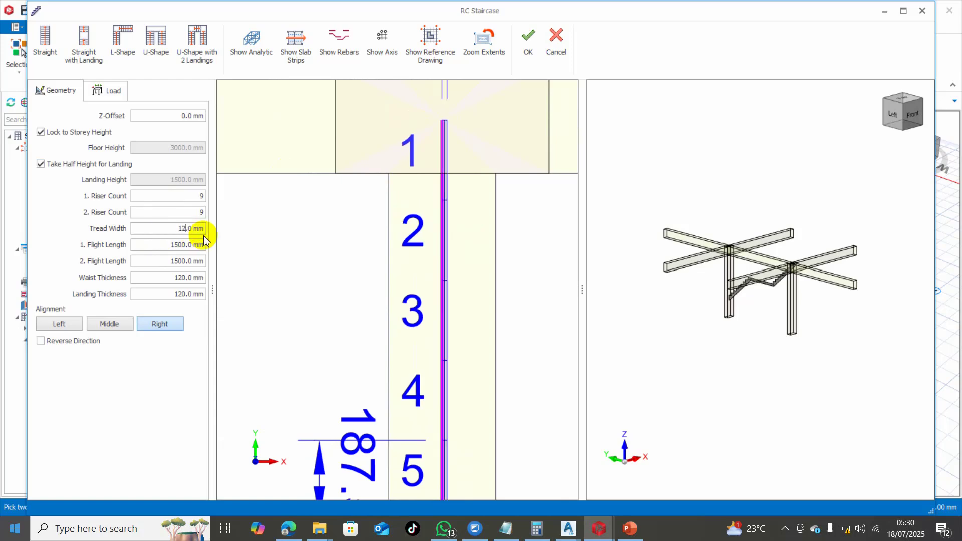
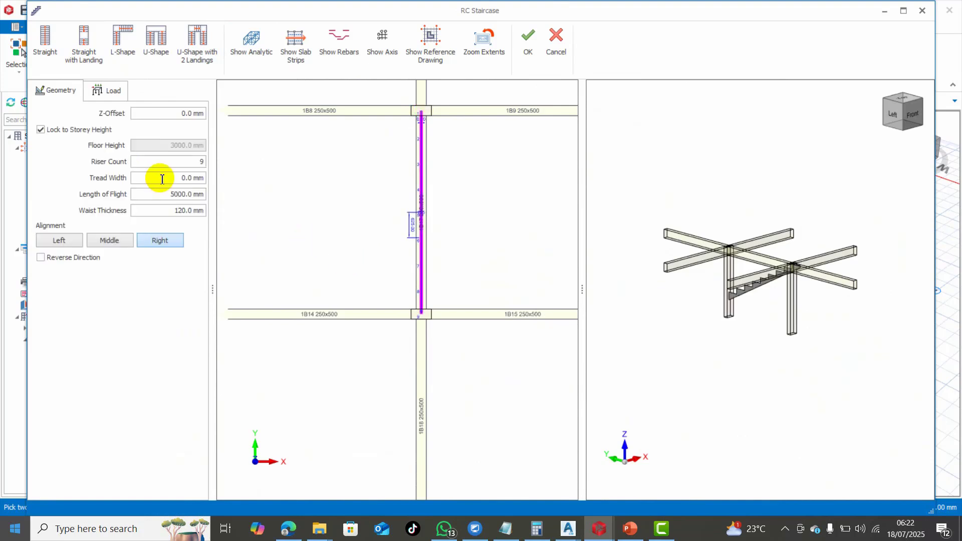
Step: Set the tread width of the straight staircase along beam 1B17 to 2000 mm and align it left
double_click(181, 183)
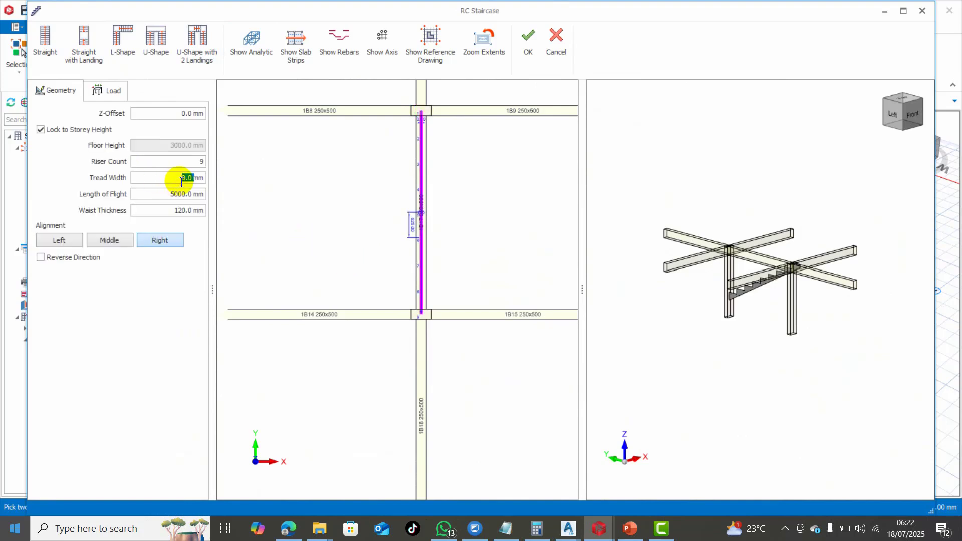
text(200)
key(Return)
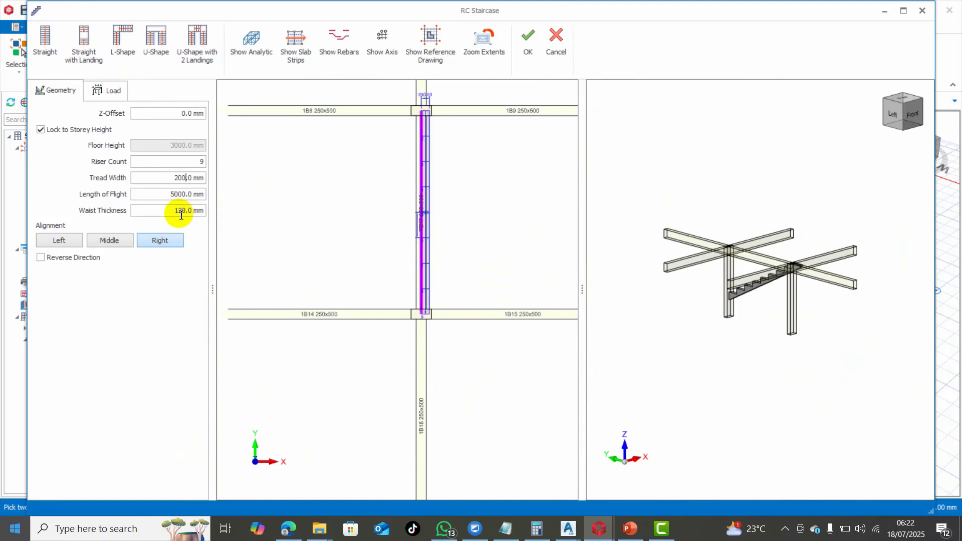
text(0)
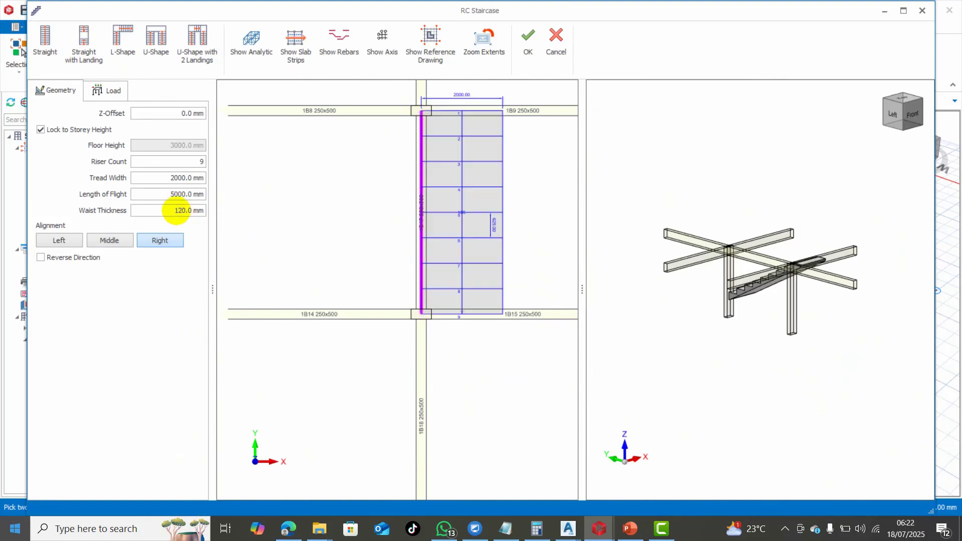
click(65, 245)
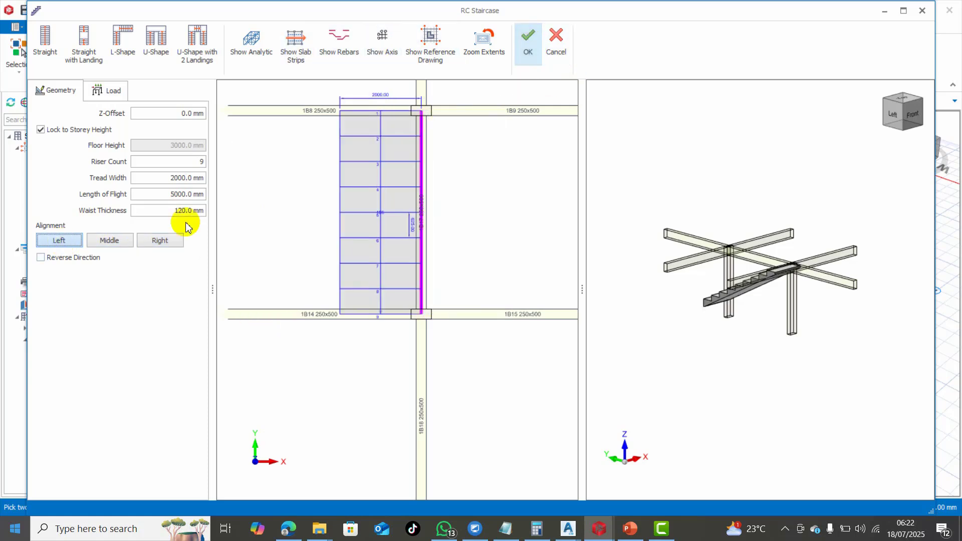
Step: Set the straight staircase's waist thickness to 150 mm
click(164, 210)
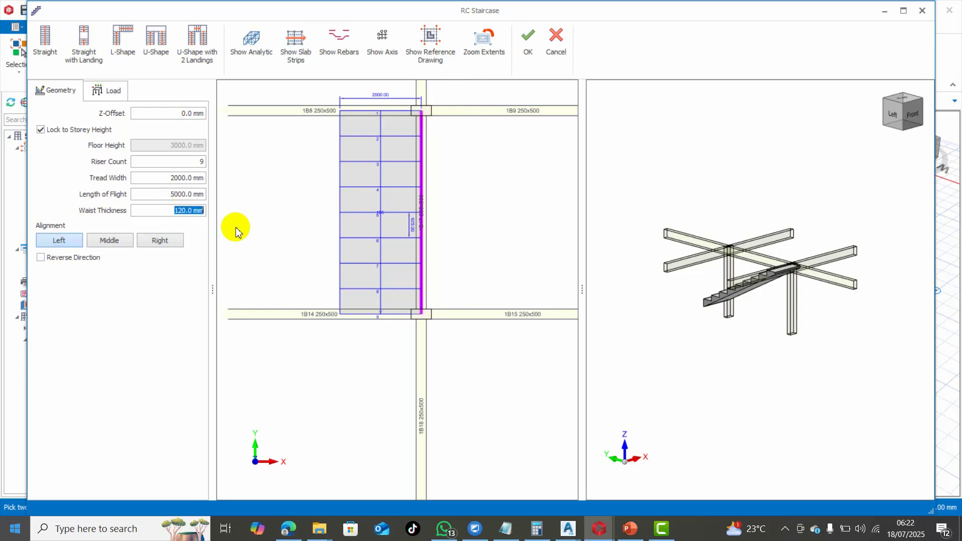
text(150)
key(Return)
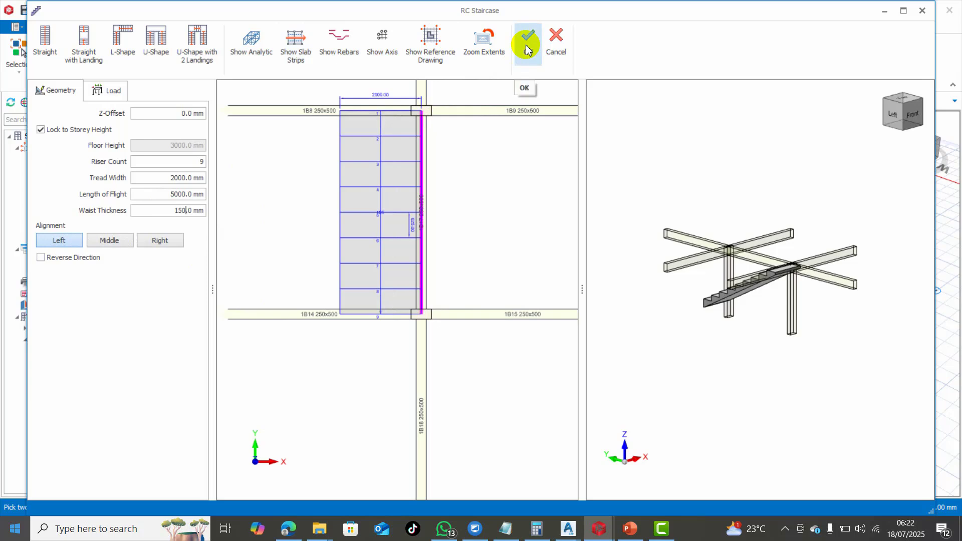
Step: Preview the straight flight in reversed direction, restore the original direction, and examine the riser numbering from start to end in plan
click(55, 258)
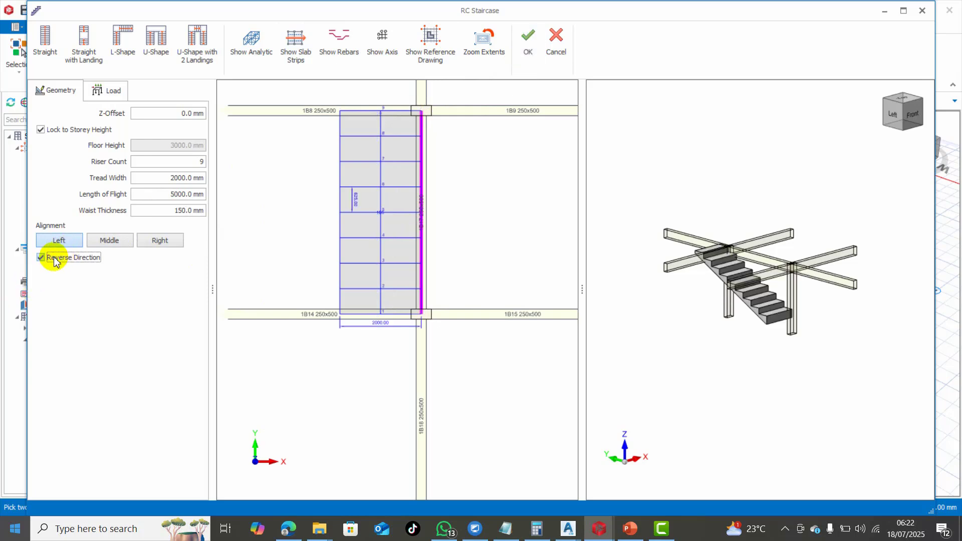
click(43, 259)
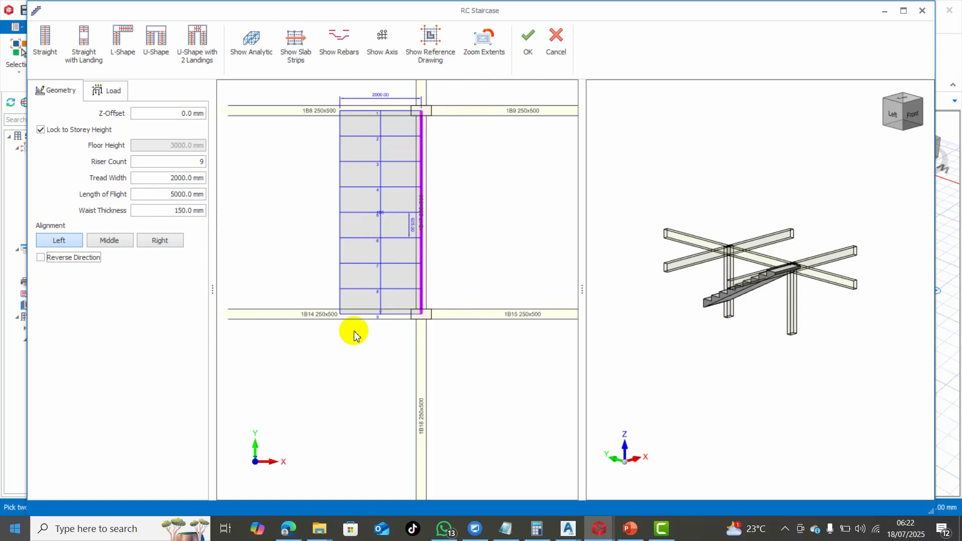
scroll(389, 310, up, 4)
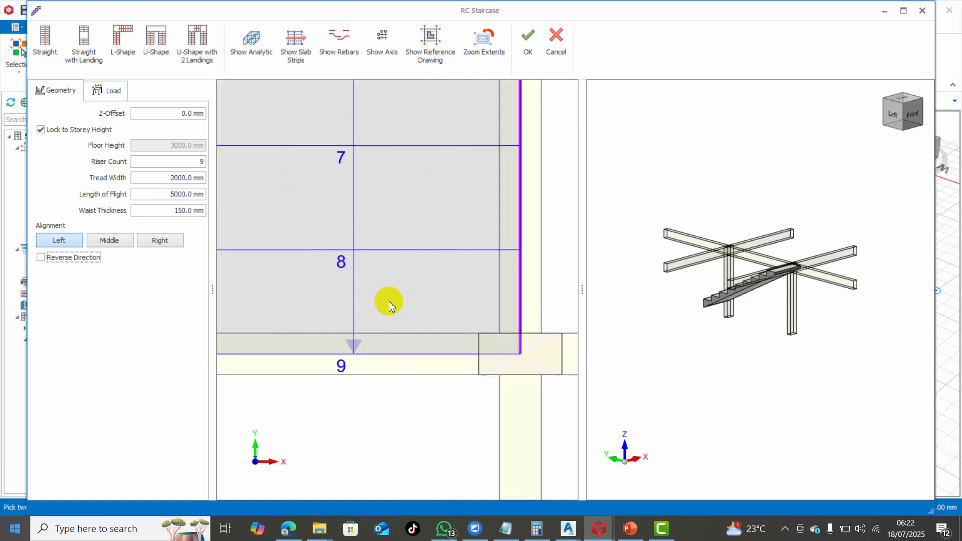
scroll(366, 351, down, 8)
scroll(373, 328, up, 6)
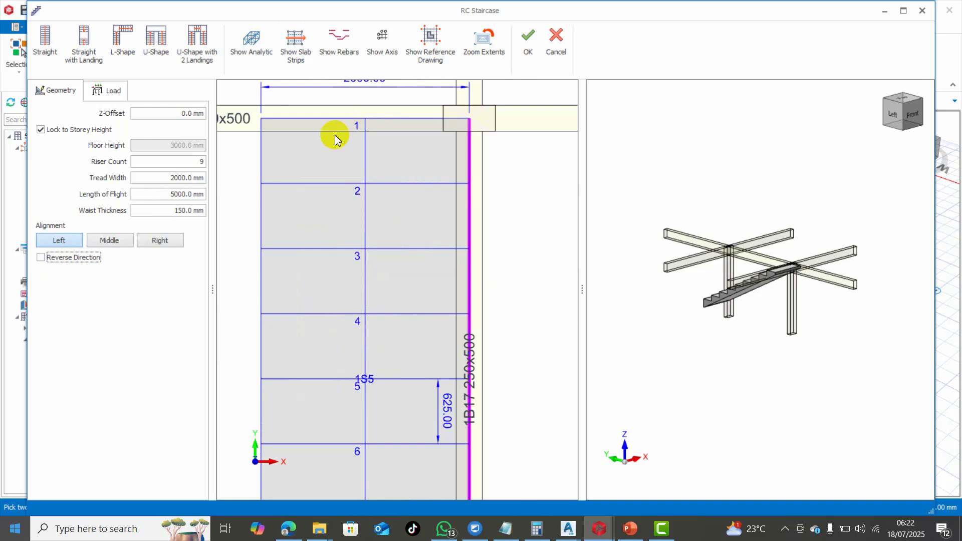
scroll(330, 152, down, 3)
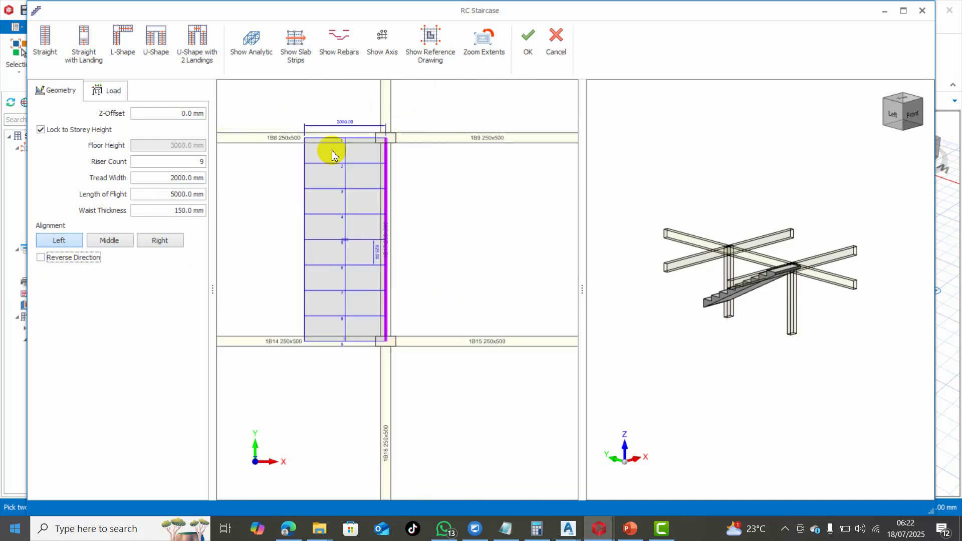
scroll(331, 150, up, 2)
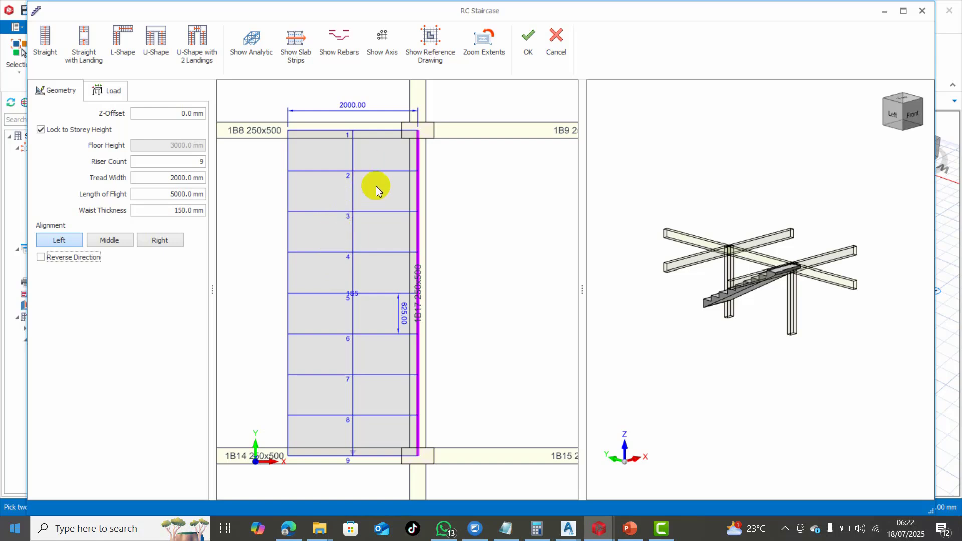
scroll(391, 205, down, 4)
scroll(386, 195, up, 4)
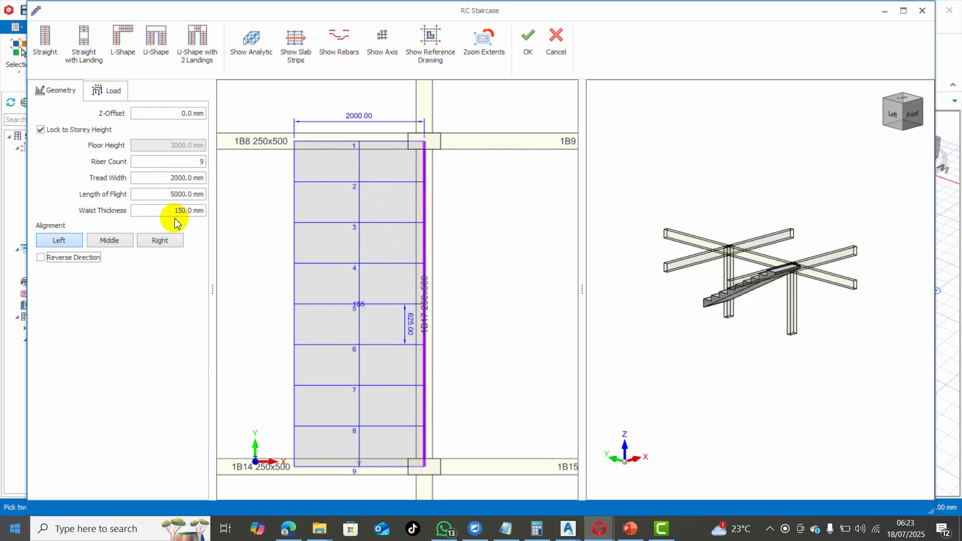
Step: Assign the staircase the 2.38 Room dead load and the 1.50 live load for Residential Communal Areas with limited use
click(111, 89)
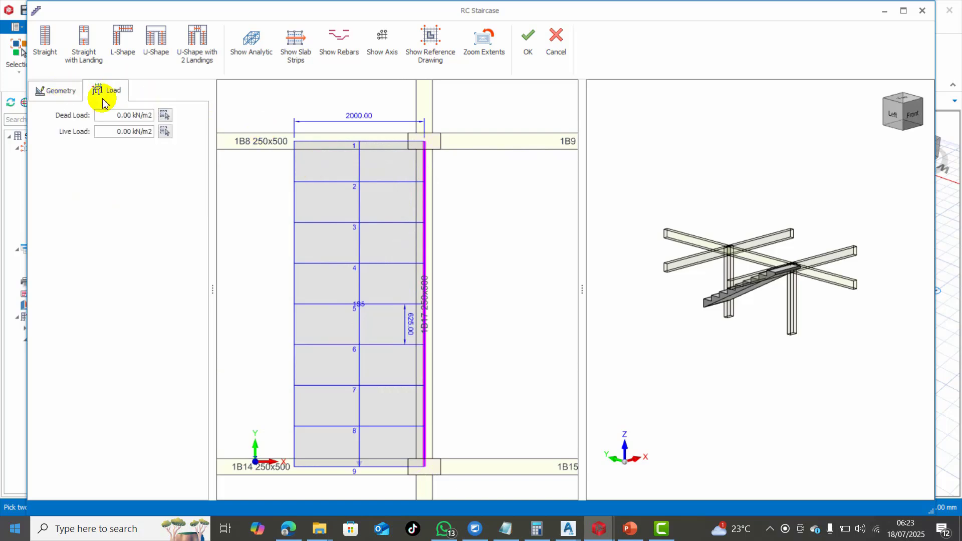
click(70, 95)
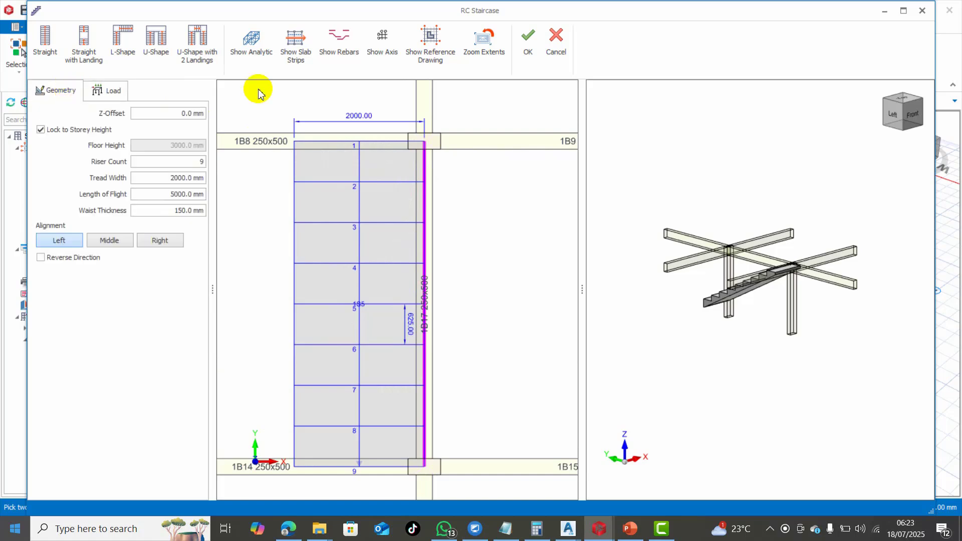
click(100, 90)
click(164, 114)
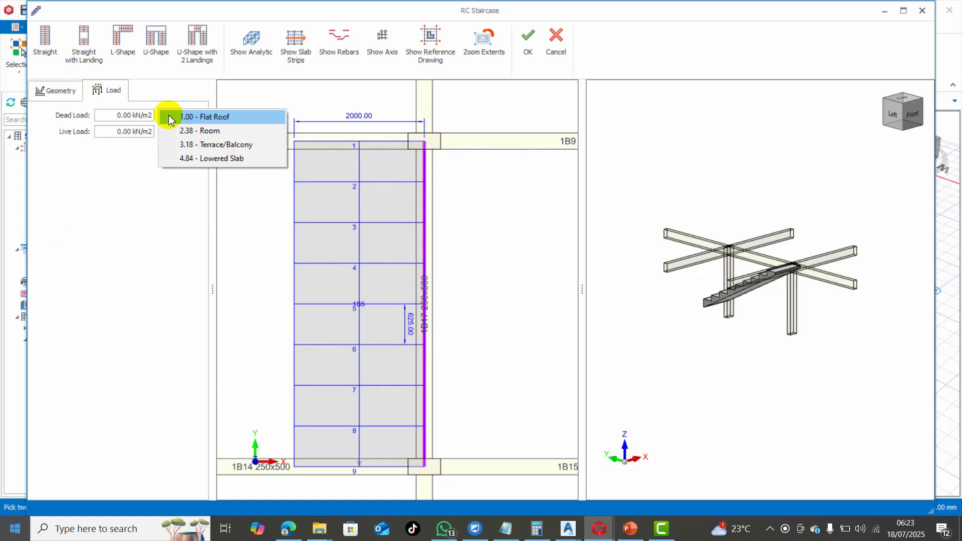
click(229, 132)
click(164, 131)
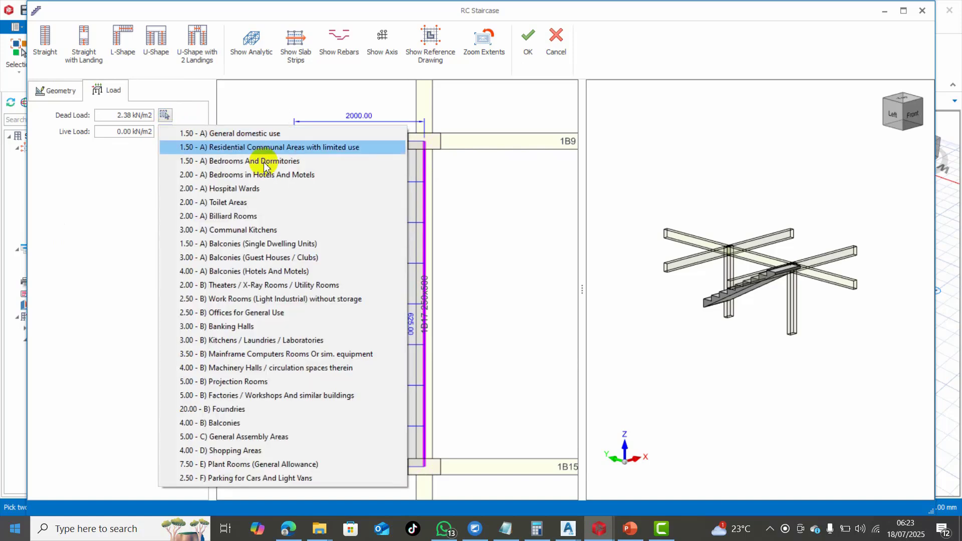
click(306, 147)
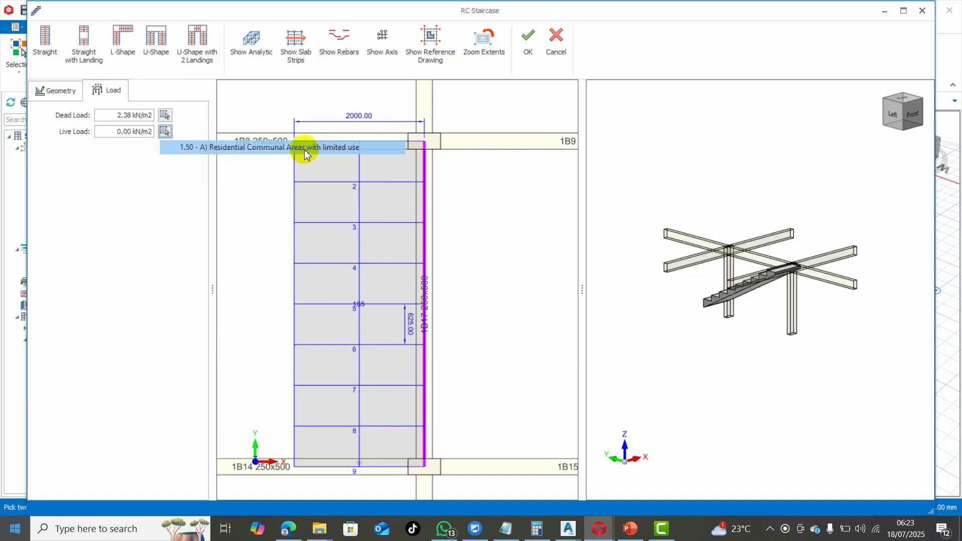
Step: Accept the straight staircase along beam 1B17 and end the staircase insertion
click(531, 46)
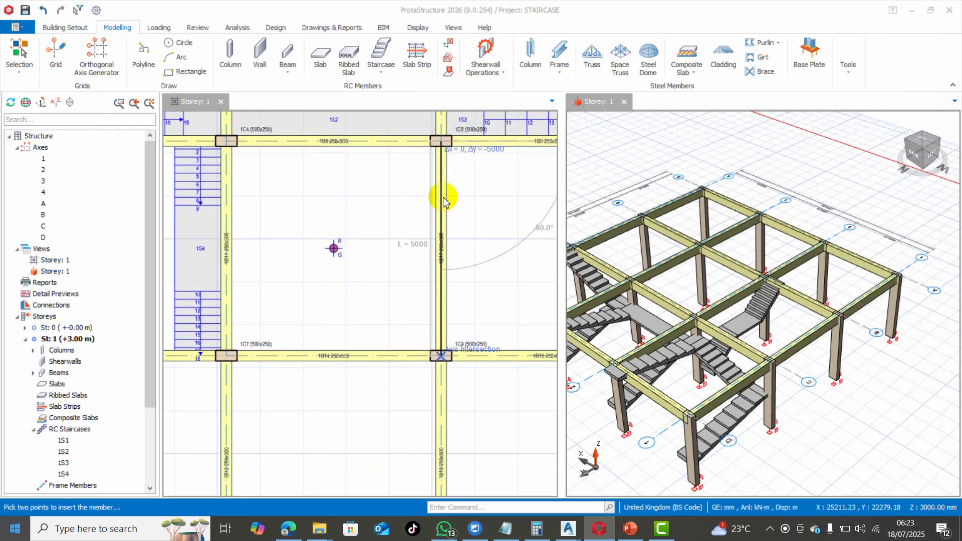
click(444, 199)
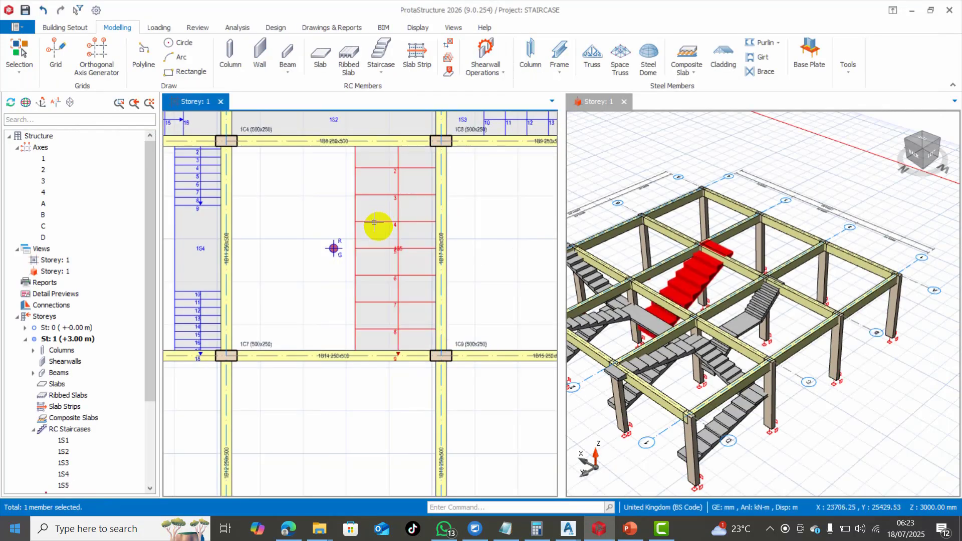
click(379, 249)
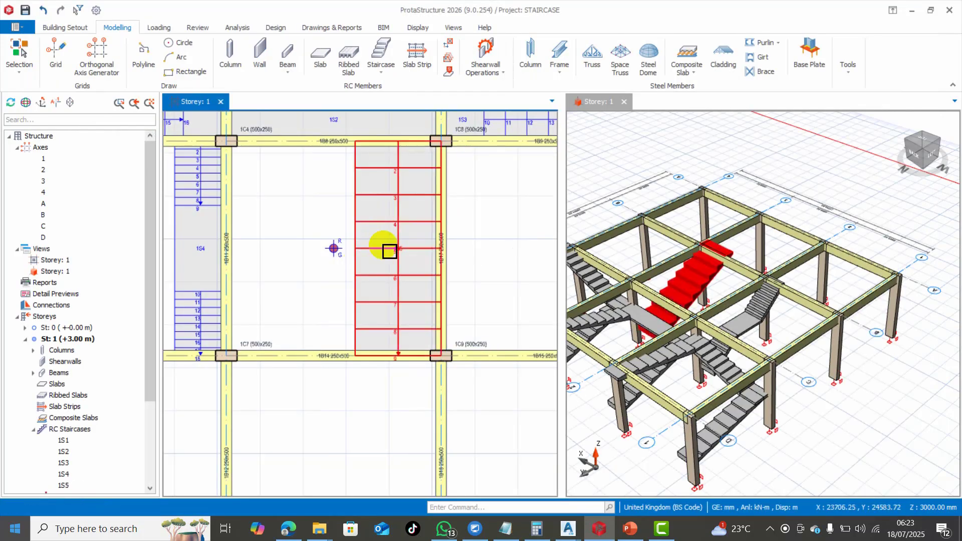
Step: Clear the straight staircase's selection and examine all inserted staircases in plan and from several sides of the 3D model
scroll(384, 266, down, 3)
key(Escape)
scroll(456, 158, up, 2)
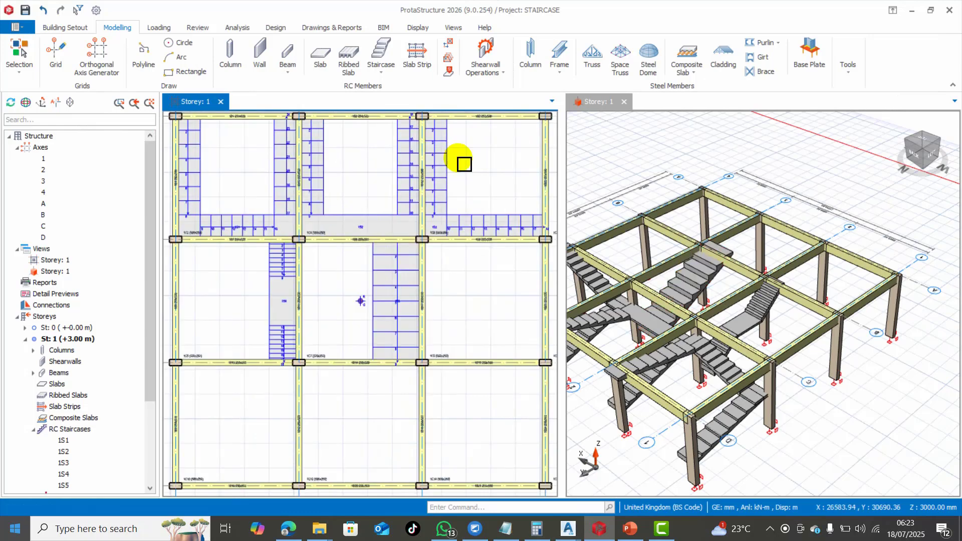
scroll(857, 405, down, 2)
scroll(807, 401, up, 3)
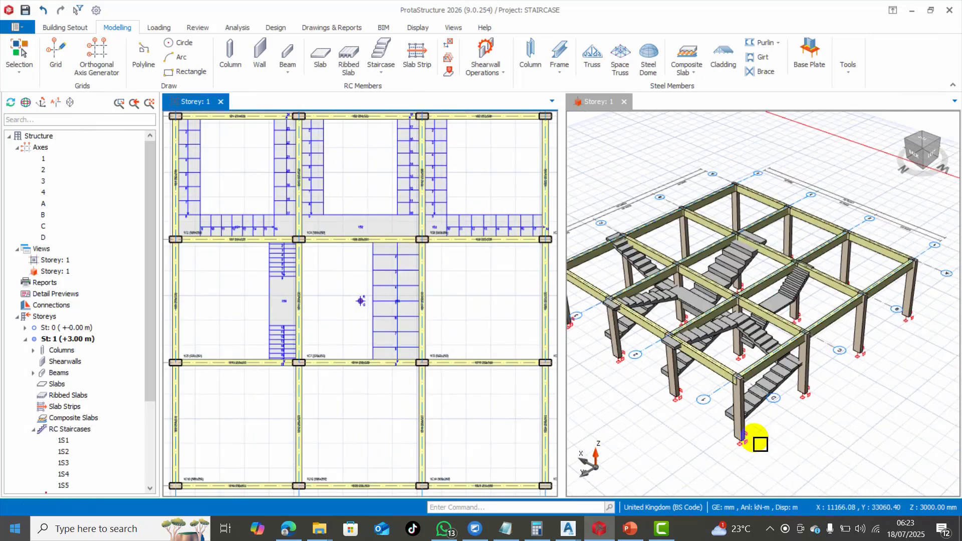
middle_drag(732, 444, 631, 448)
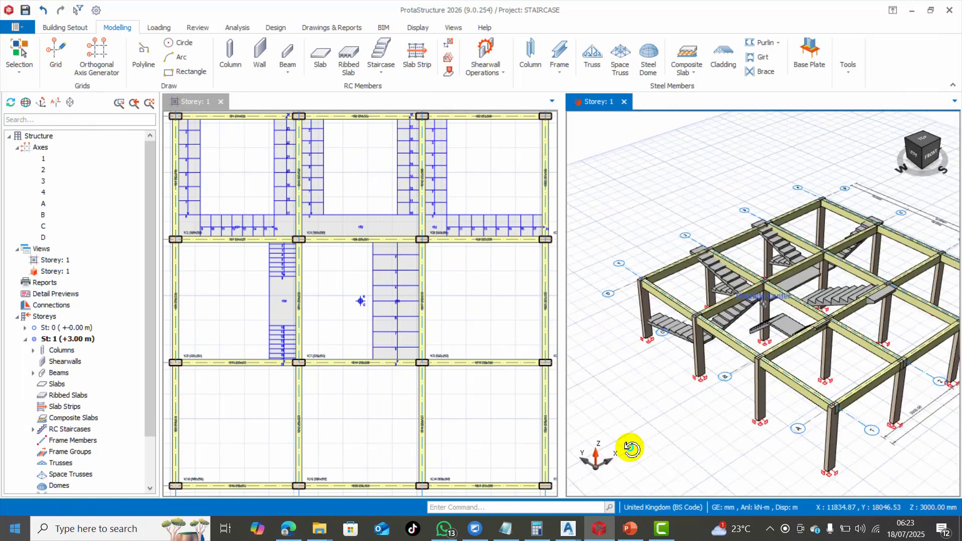
scroll(709, 318, up, 2)
scroll(646, 391, up, 2)
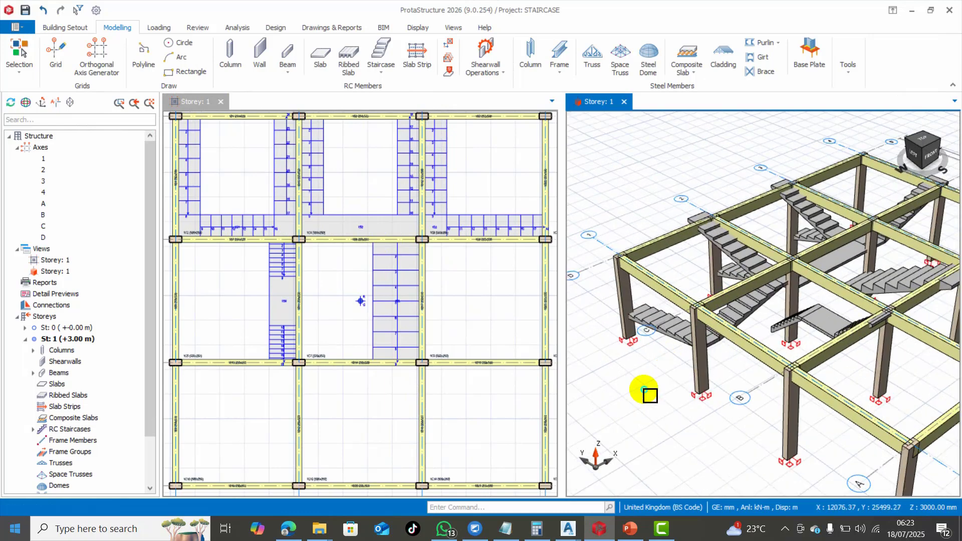
mouse_move(647, 392)
middle_down()
mouse_move(794, 394)
mouse_move(830, 342)
middle_up()
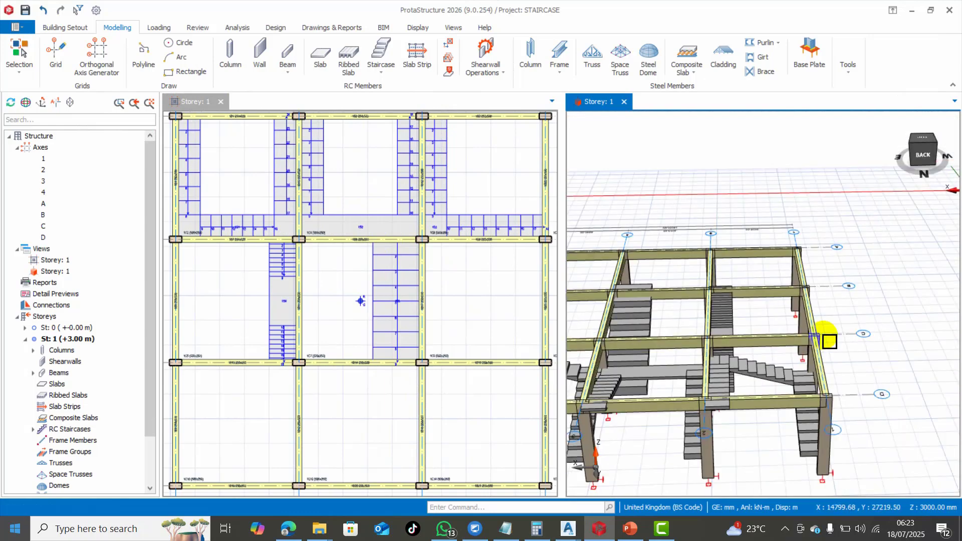
scroll(691, 440, down, 2)
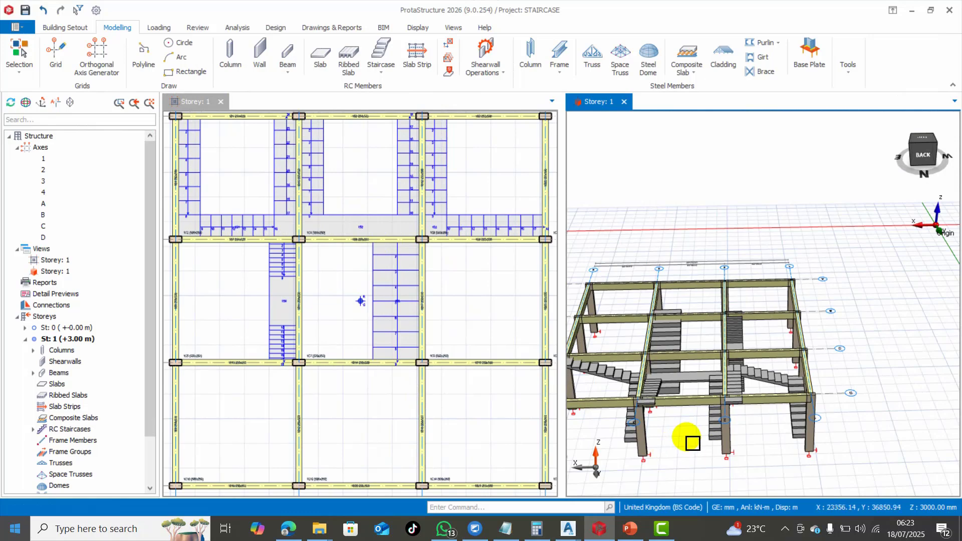
scroll(682, 453, down, 2)
scroll(666, 459, up, 2)
mouse_move(654, 464)
middle_down()
mouse_move(701, 453)
mouse_move(598, 453)
mouse_move(759, 441)
mouse_move(703, 444)
middle_up()
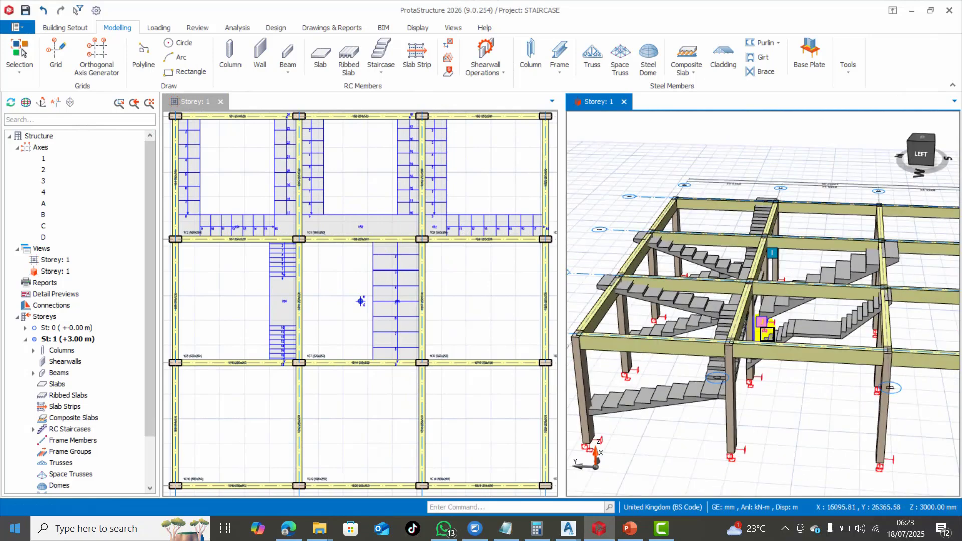
Step: Examine the corner bay's U-shaped staircase up close in 3D, following its flights between the beams and columns
scroll(692, 443, up, 3)
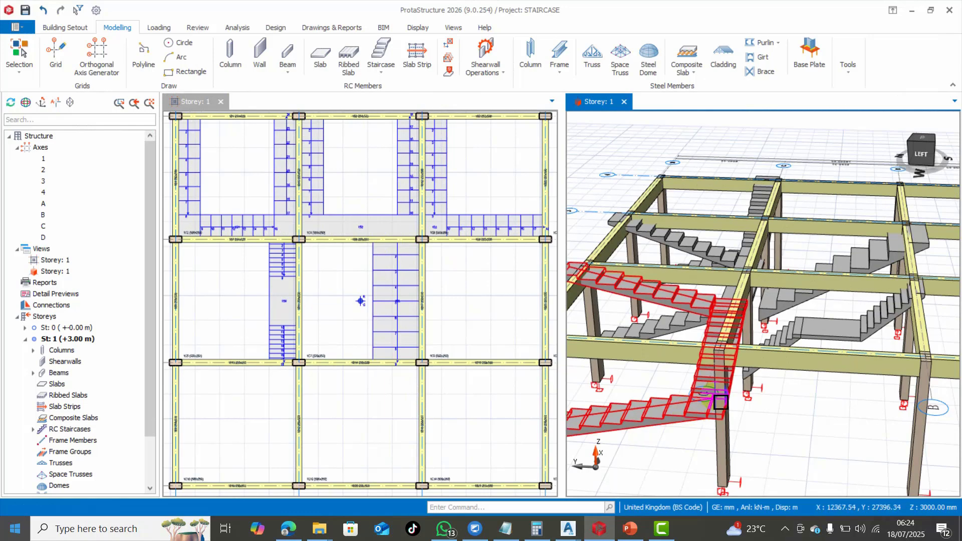
mouse_move(696, 401)
middle_down()
mouse_move(702, 450)
mouse_move(732, 439)
middle_up()
mouse_move(731, 389)
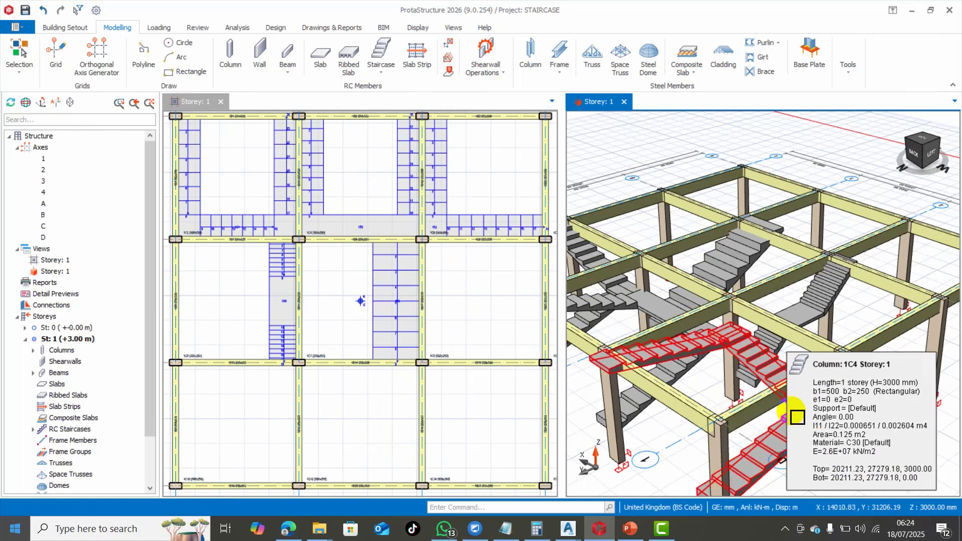
middle_drag(772, 435, 745, 429)
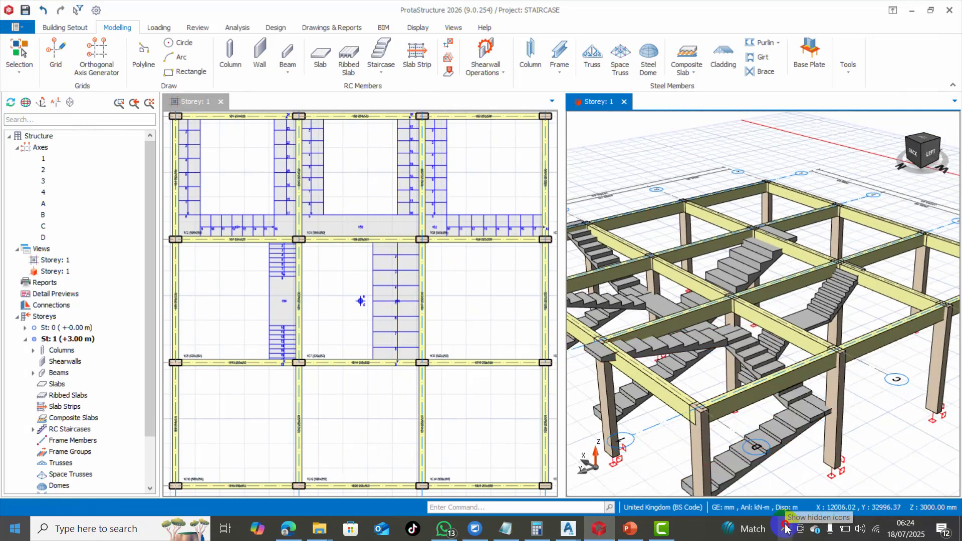